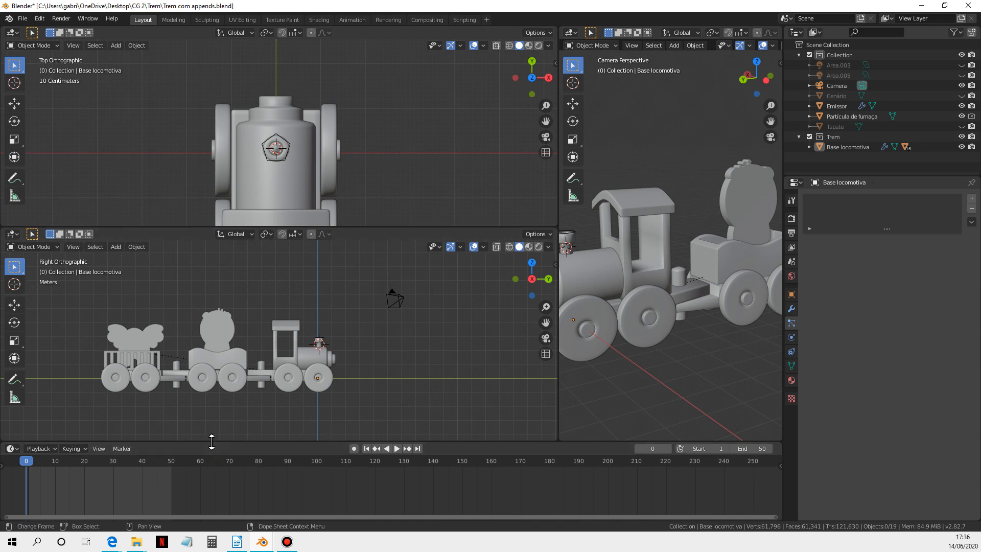
Save the current train scene file
{"action": "left_click", "coordinate": [23, 18]}
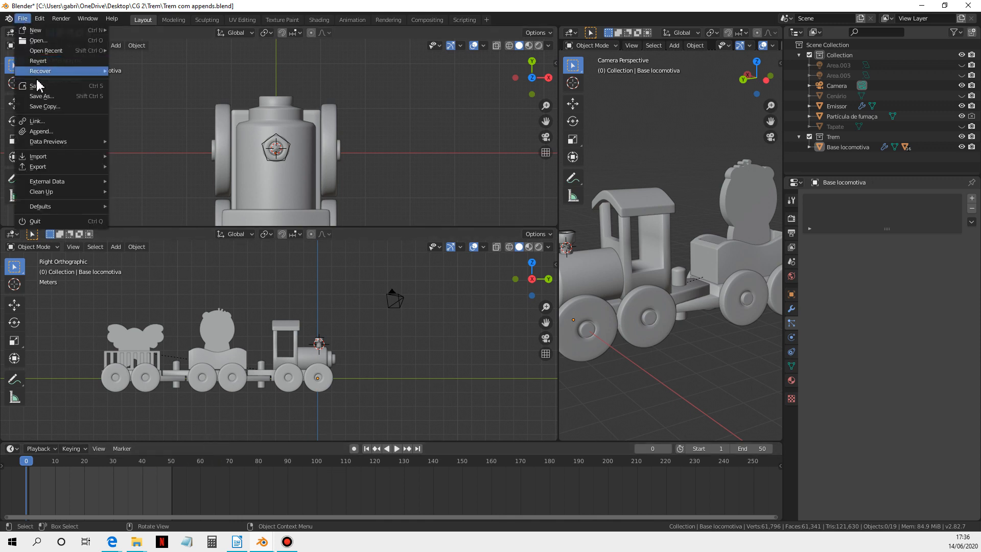
{"action": "left_click", "coordinate": [37, 86]}
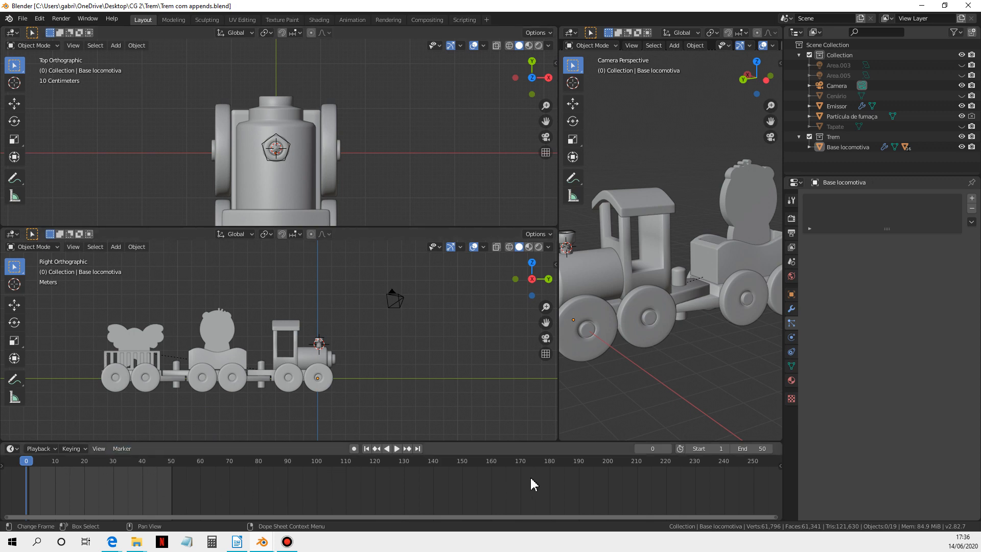
Capture a screenshot of the timeline area, mark its editor type selector with a red arrow, and close the capture without saving it
{"action": "key", "text": "super+shift+s"}
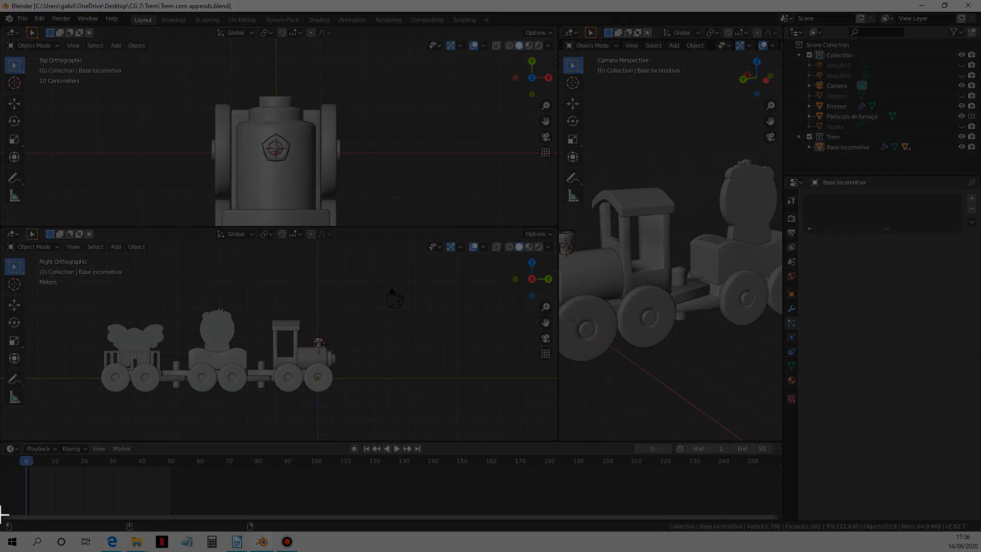
{"action": "left_click_drag", "start_coordinate": [2, 517], "coordinate": [760, 366]}
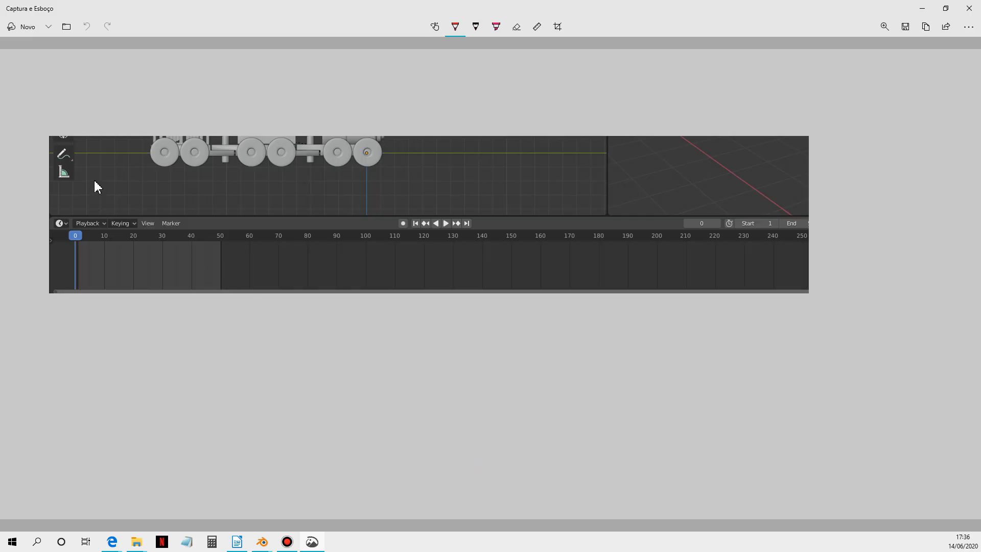
{"action": "left_click_drag", "start_coordinate": [64, 213], "coordinate": [71, 213]}
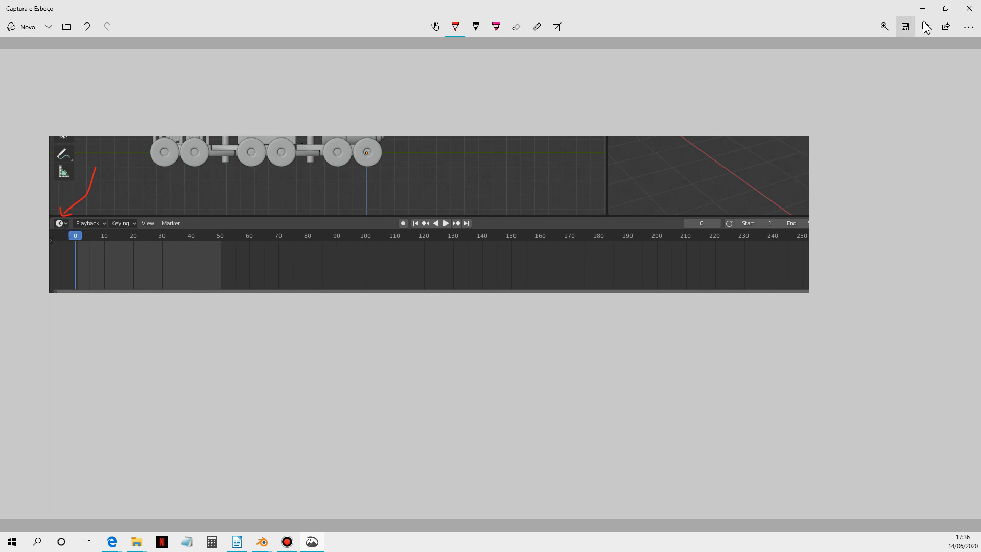
{"action": "left_click", "coordinate": [969, 8]}
Switch the timeline area to the Shader Editor and return it to the Timeline
{"action": "left_click", "coordinate": [12, 449]}
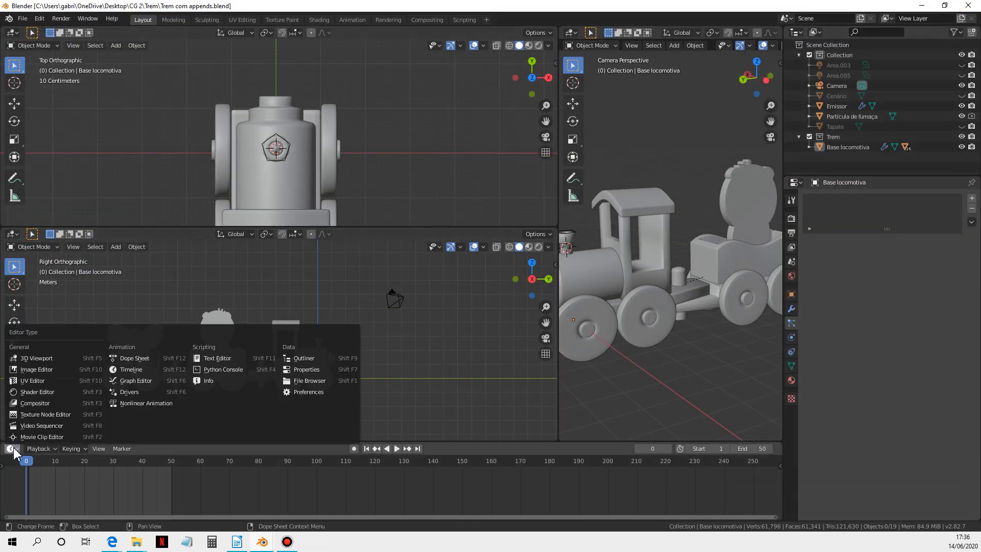
{"action": "left_click", "coordinate": [35, 393]}
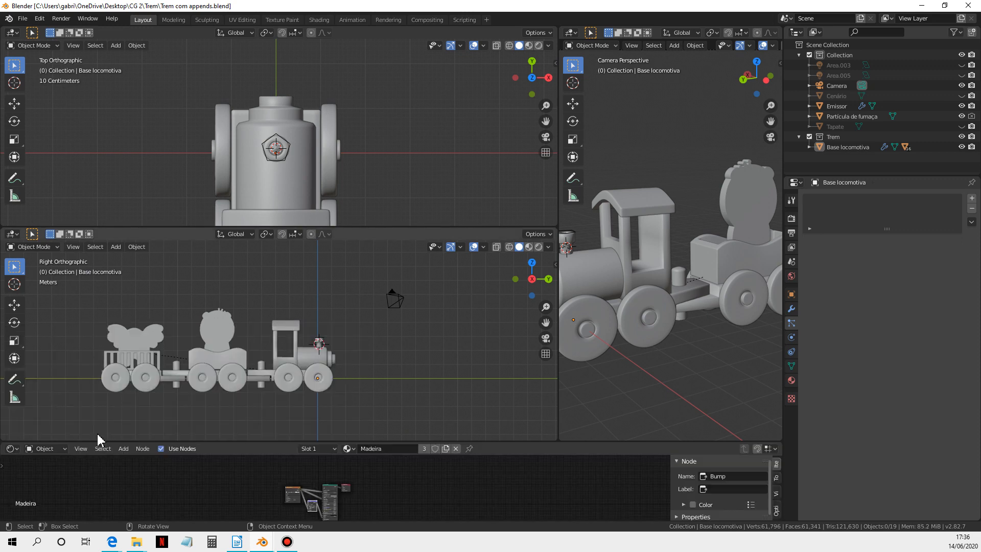
{"action": "left_click", "coordinate": [13, 449]}
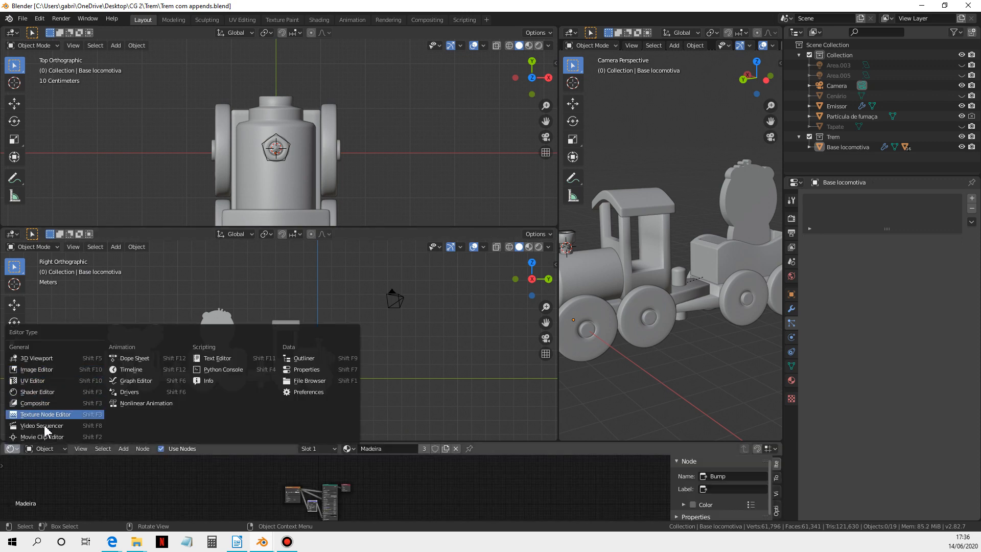
{"action": "left_click", "coordinate": [134, 370]}
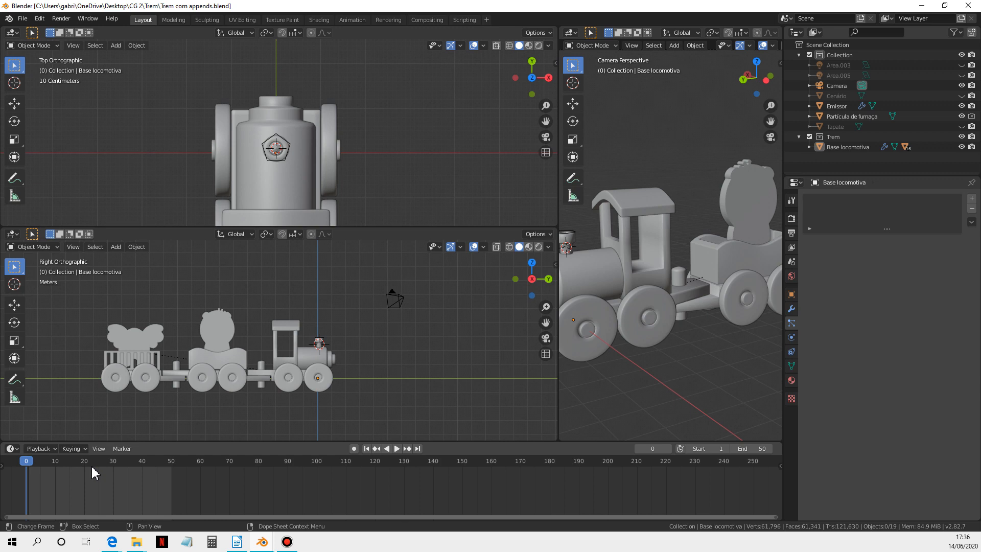
Change the Top Orthographic viewport into a Dope Sheet editor
{"action": "left_click", "coordinate": [12, 32]}
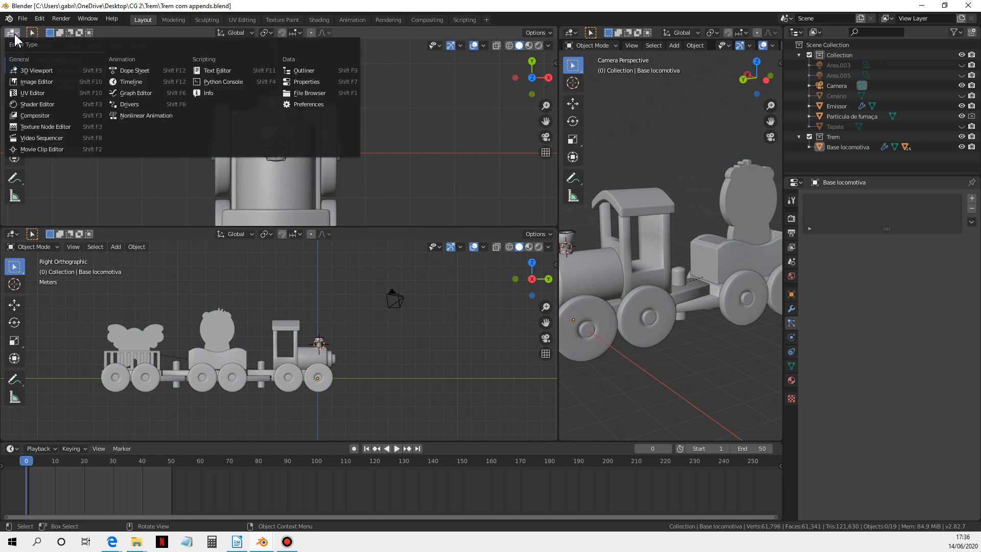
{"action": "left_click", "coordinate": [147, 70]}
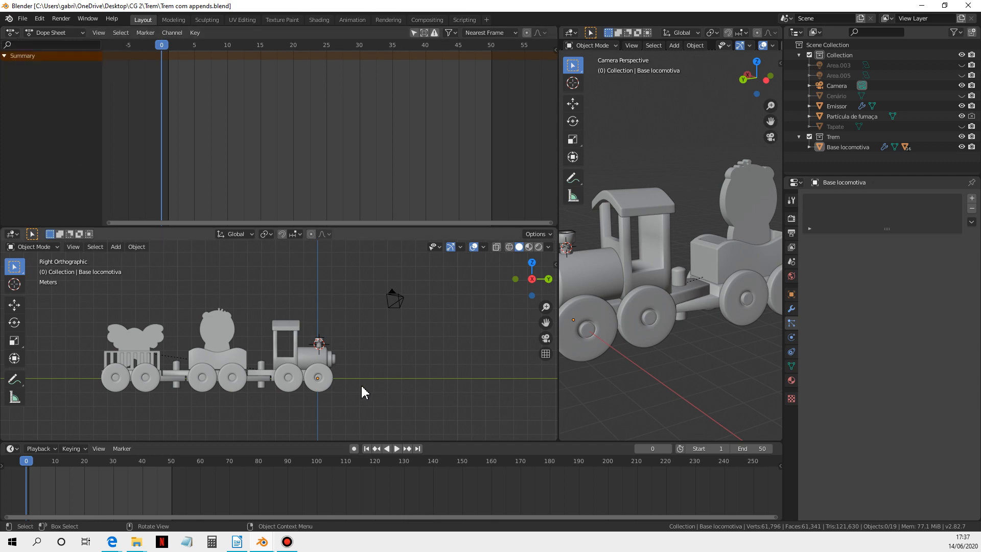
Move the Base locomotiva out of the camera frame along global Y, first by -19.6 m and then by a further -2.72 m
{"action": "key", "text": "Home"}
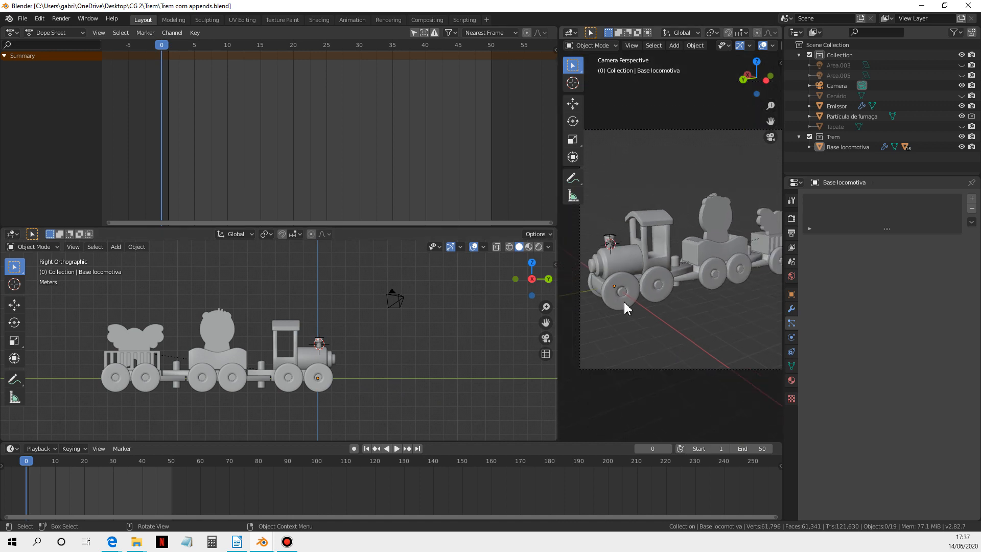
{"action": "scroll", "coordinate": [703, 276], "scroll_direction": "down", "scroll_amount": 1}
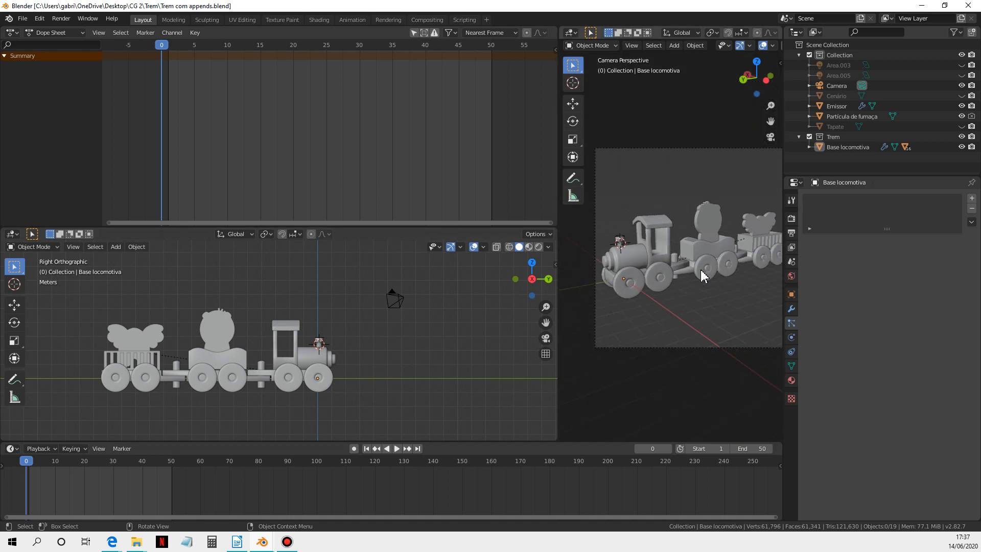
{"action": "scroll", "coordinate": [703, 276], "scroll_direction": "down", "scroll_amount": 1}
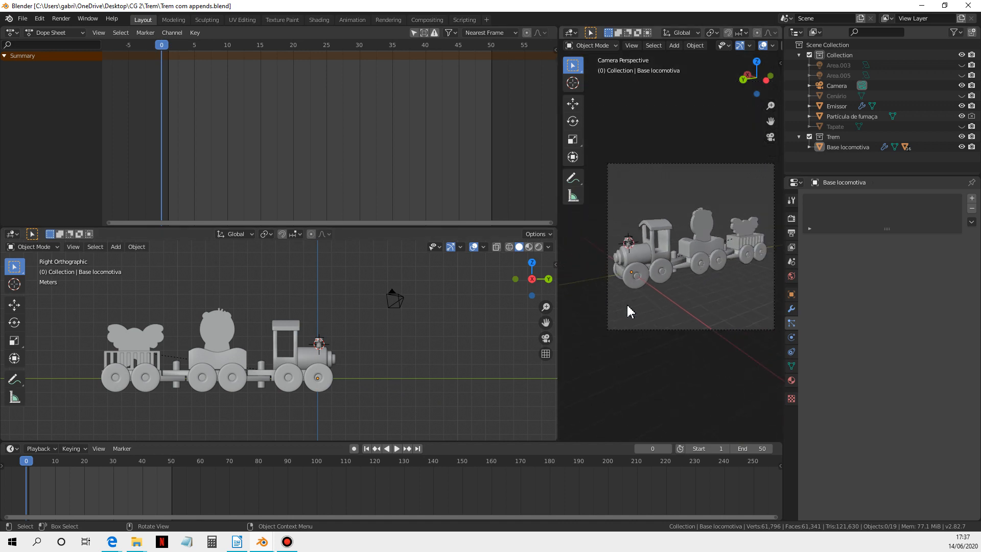
{"action": "left_click", "coordinate": [272, 380]}
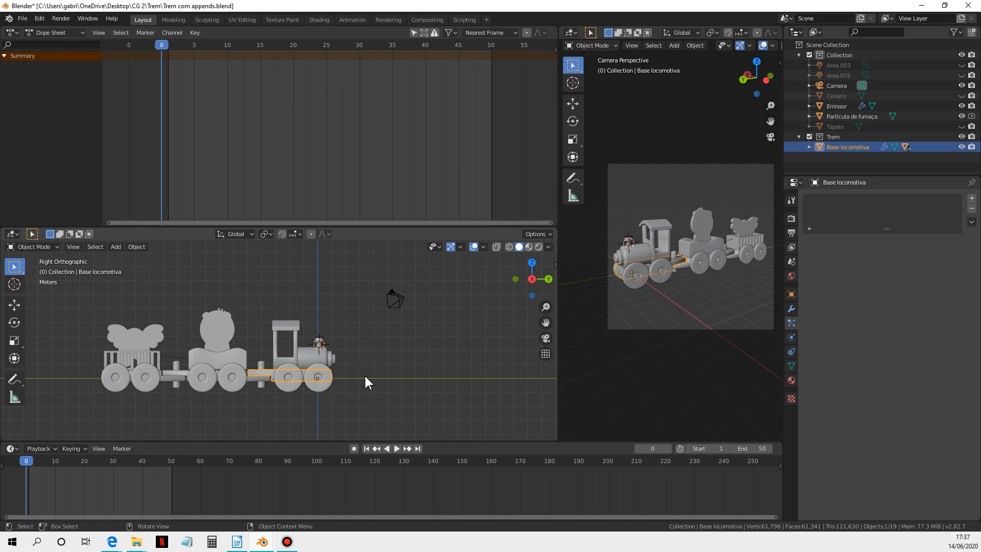
{"action": "key", "text": "g"}
{"action": "key", "text": "y"}
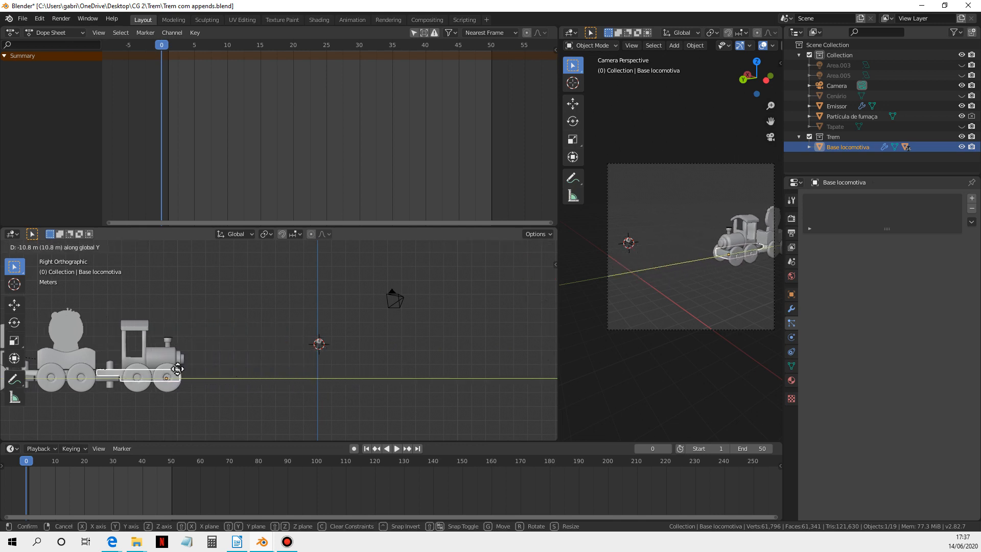
{"action": "left_click", "coordinate": [69, 368]}
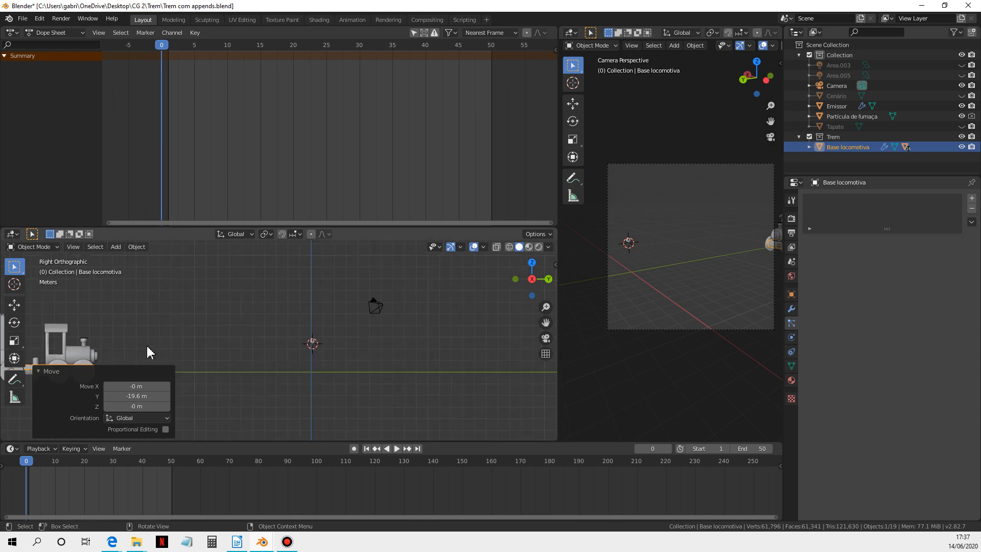
{"action": "key", "text": "g"}
{"action": "key", "text": "y"}
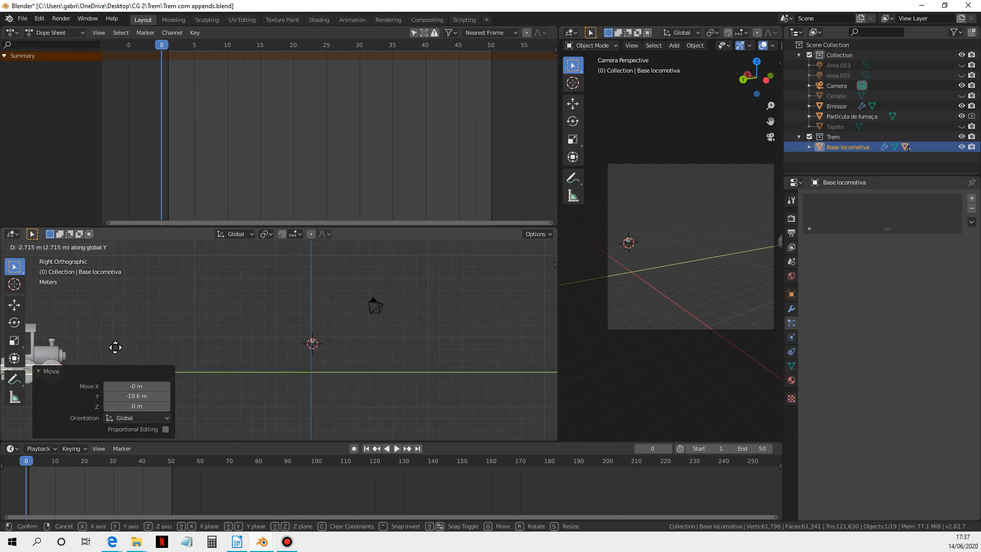
{"action": "left_click", "coordinate": [115, 351]}
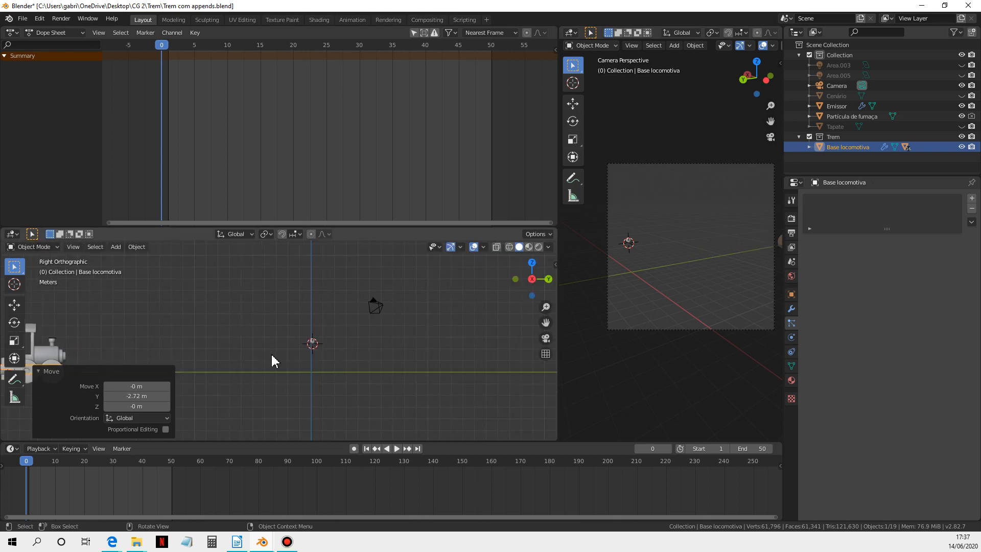
{"action": "left_click", "coordinate": [41, 372]}
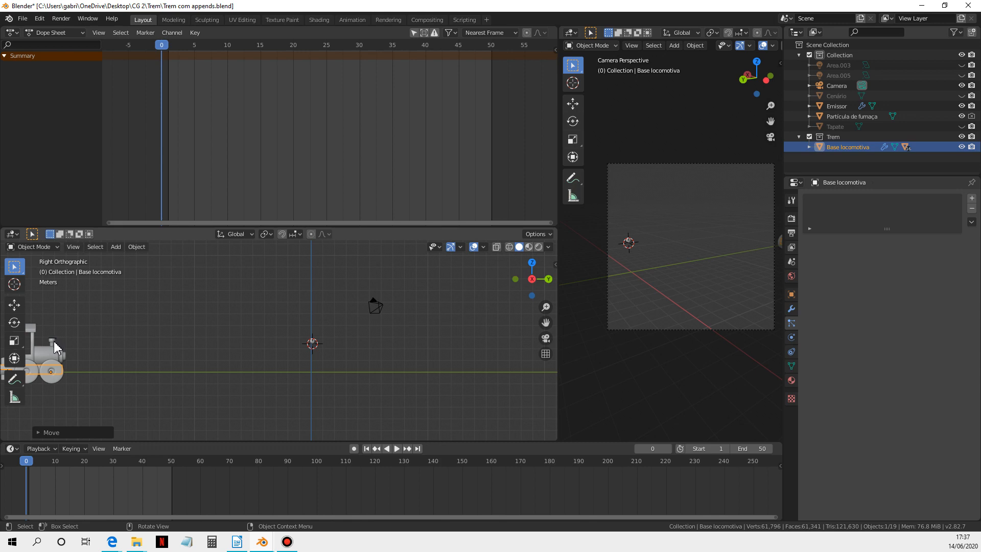
Examine the Base locomotiva's modifiers and the particle system settings of the smoke emitter on the chimney
{"action": "left_click", "coordinate": [791, 309]}
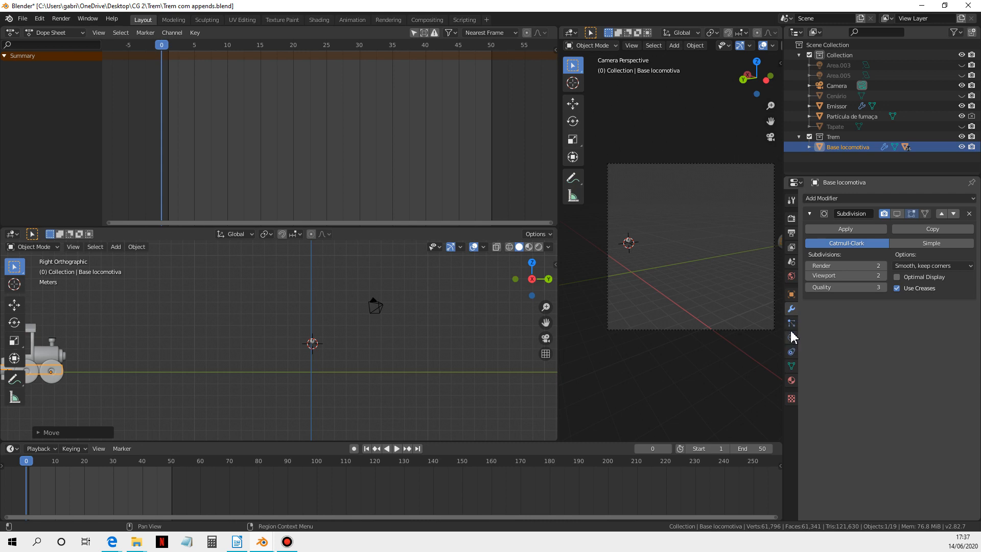
{"action": "left_click", "coordinate": [791, 324]}
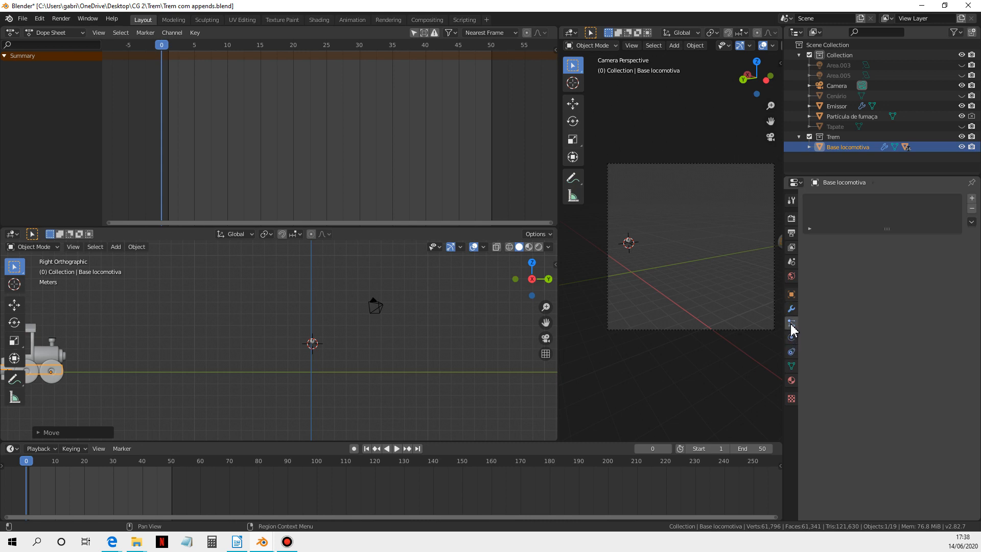
{"action": "left_click", "coordinate": [52, 341]}
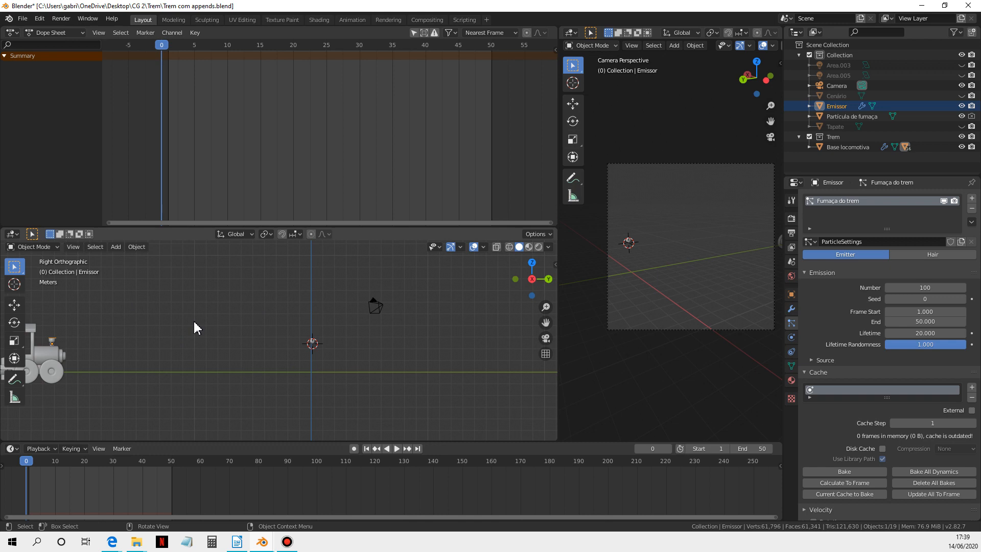
{"action": "key", "text": "i"}
{"action": "key", "text": "i"}
{"action": "key", "text": "i"}
{"action": "left_click", "coordinate": [152, 337]}
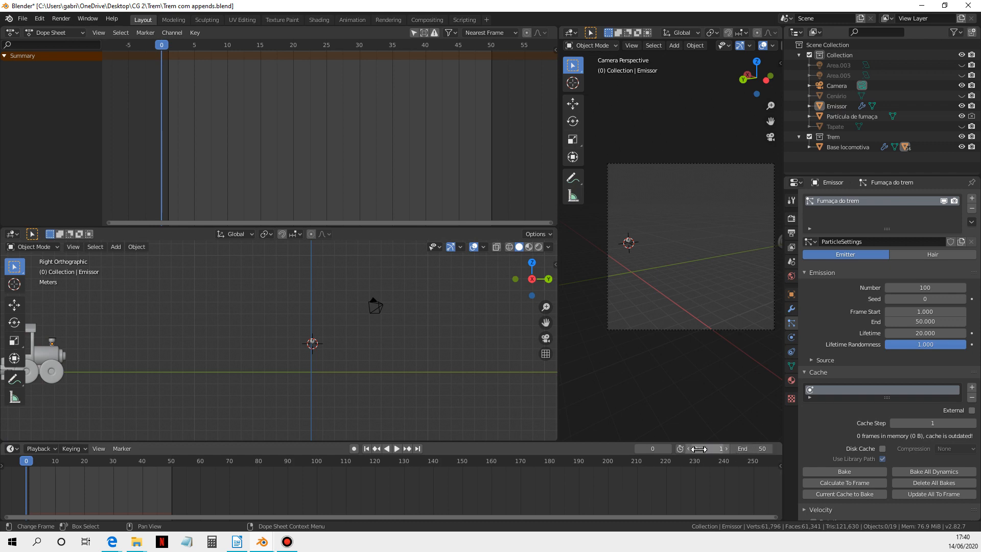
Set the current frame to 1 and insert a Location keyframe for the Base locomotiva
{"action": "left_click", "coordinate": [661, 449]}
{"action": "type", "text": "1"}
{"action": "key", "text": "Return"}
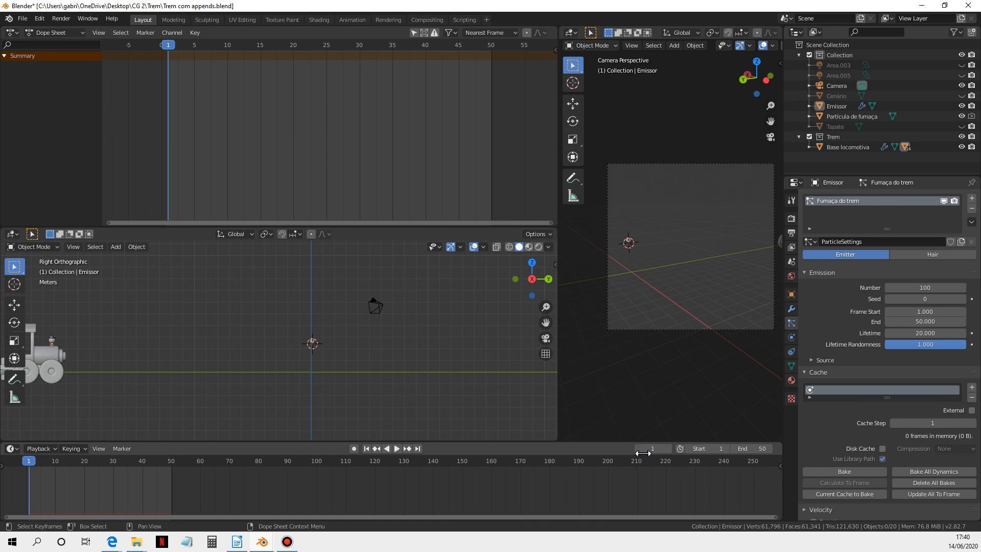
{"action": "key", "text": "i"}
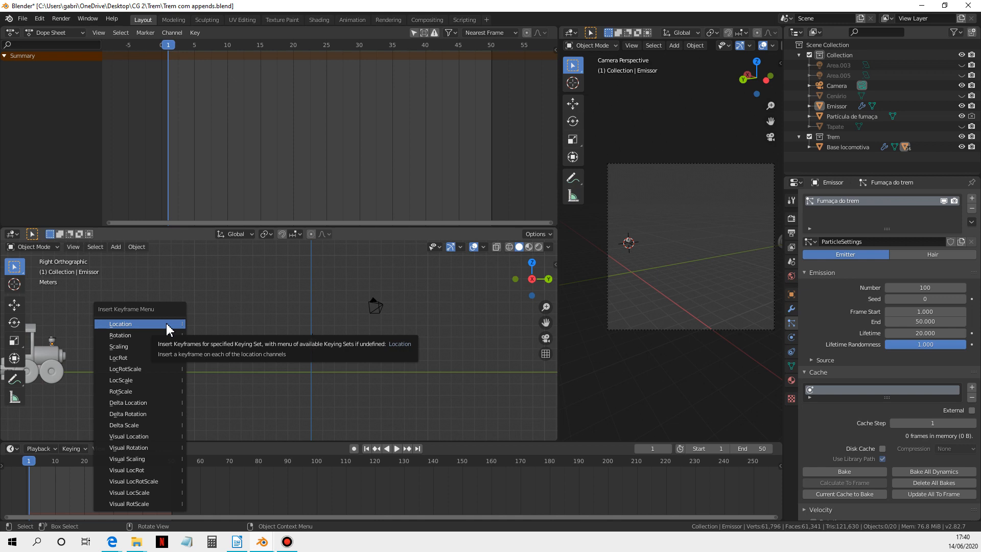
{"action": "left_click", "coordinate": [167, 325]}
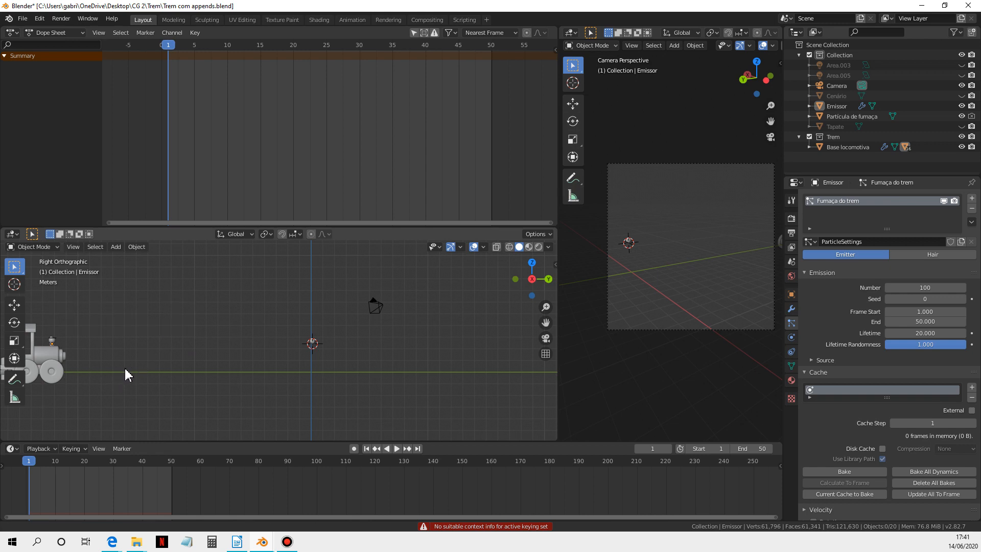
{"action": "middle_click_drag", "start_coordinate": [125, 377], "coordinate": [221, 367], "text": "shift"}
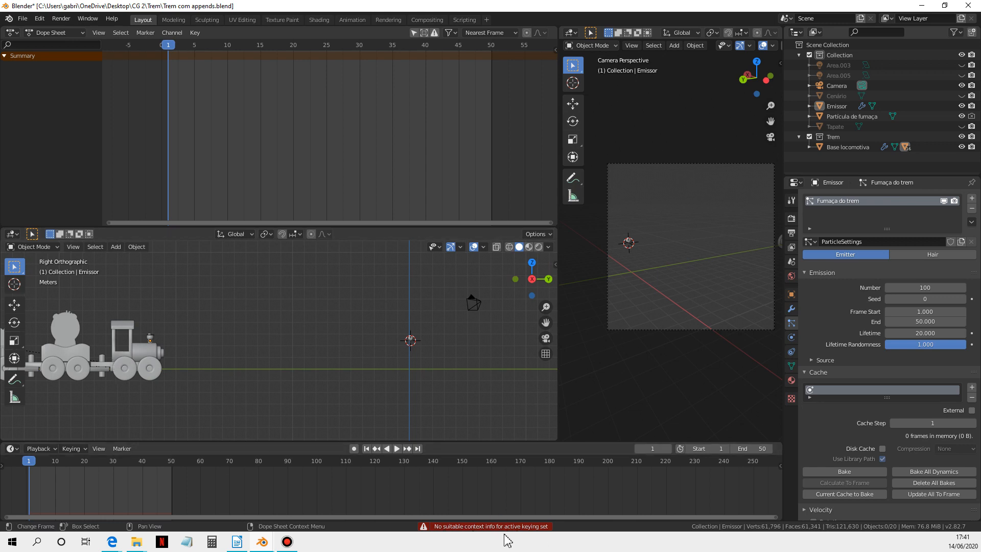
{"action": "left_click", "coordinate": [105, 364]}
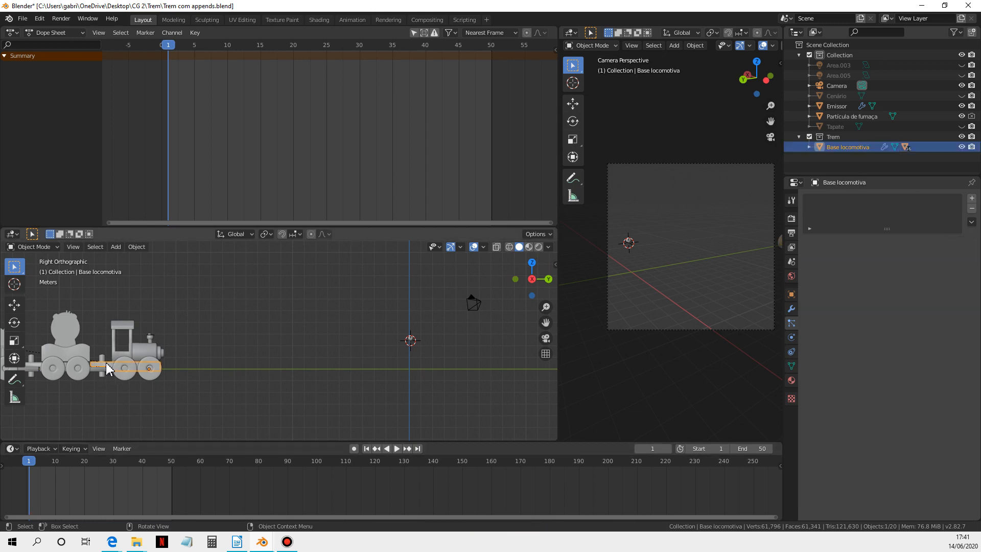
{"action": "key", "text": "i"}
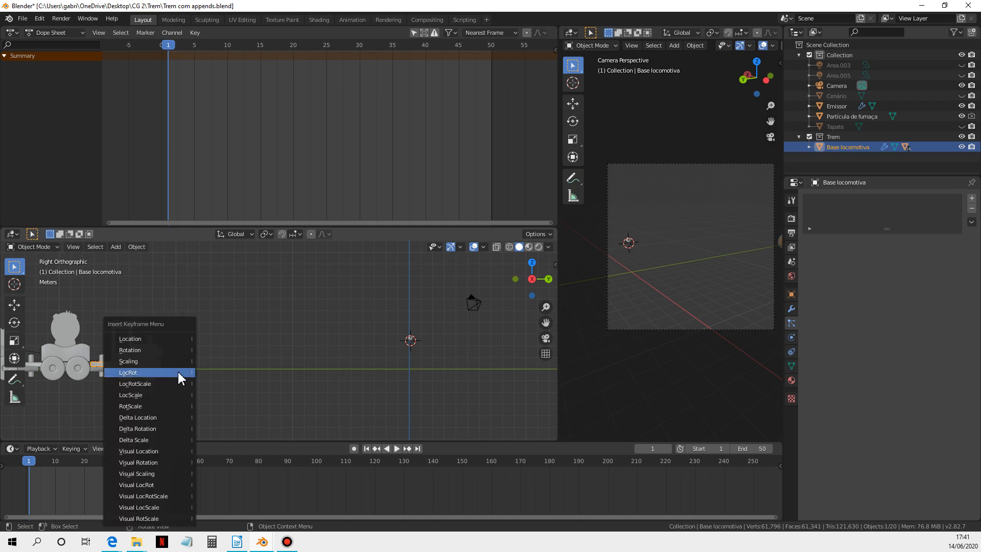
{"action": "left_click", "coordinate": [158, 339]}
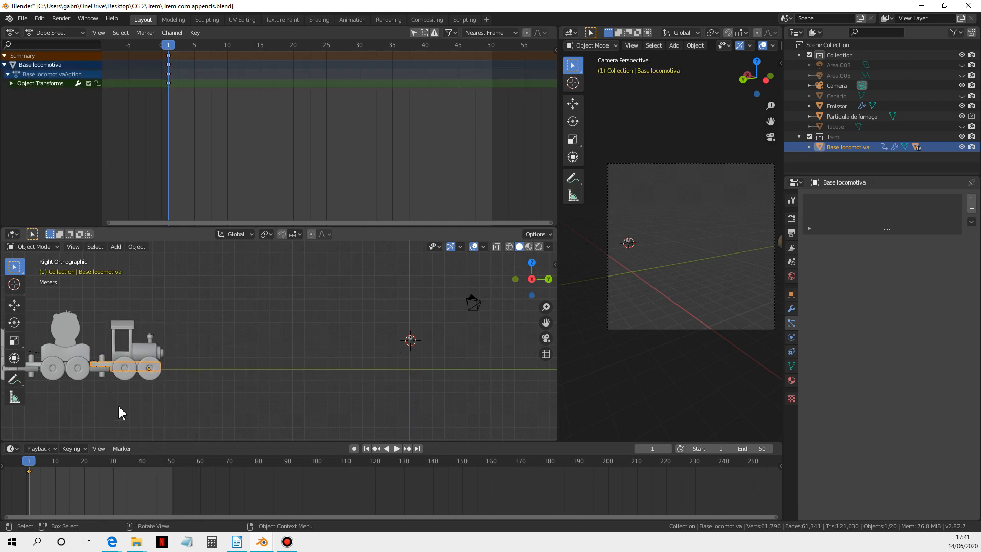
Examine the individual keyed channels inside the Base locomotiva's Object Transforms group
{"action": "left_click", "coordinate": [11, 83]}
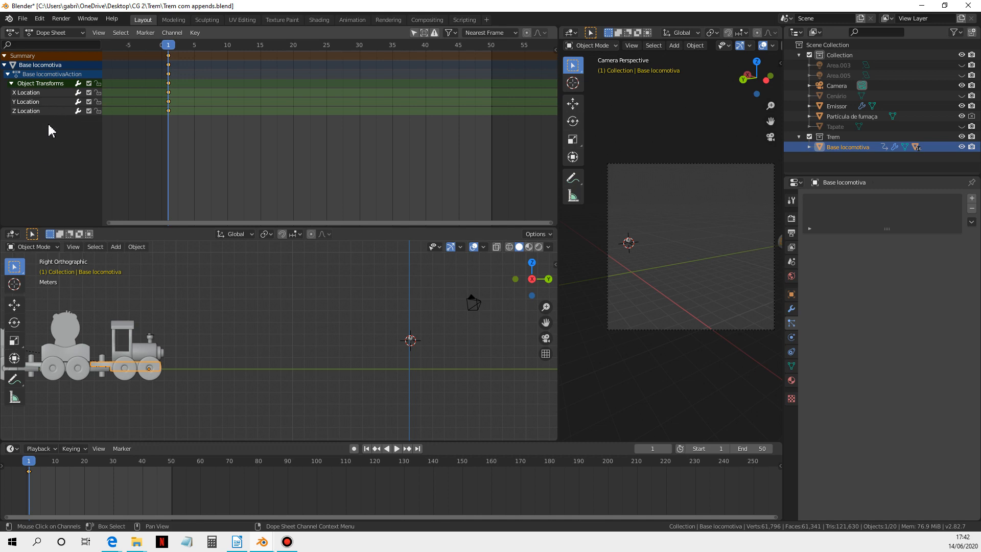
{"action": "left_click", "coordinate": [12, 84]}
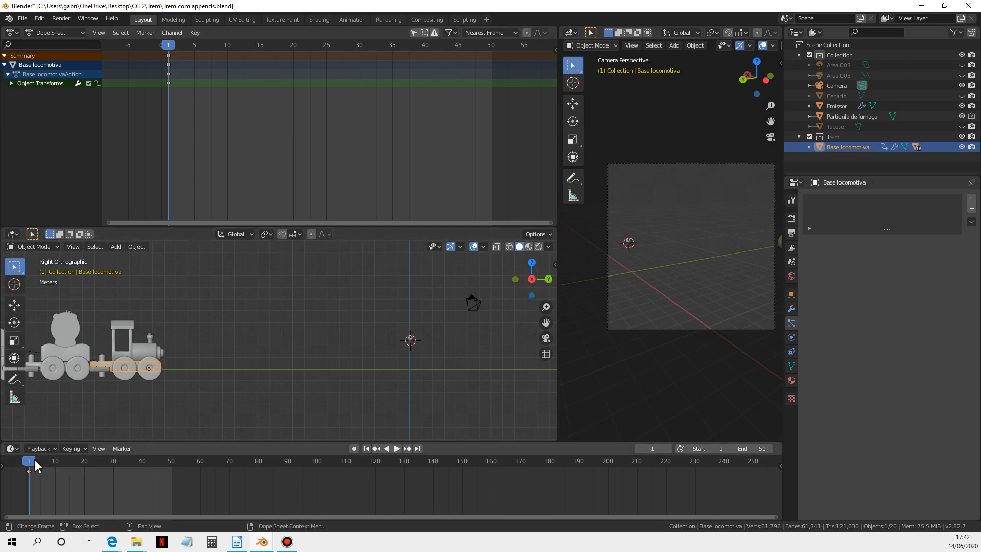
Scrub the animation from frame 1 towards its end and set the current frame to 50
{"action": "key", "text": "space"}
{"action": "left_click_drag", "start_coordinate": [33, 464], "coordinate": [168, 461]}
{"action": "key", "text": "space"}
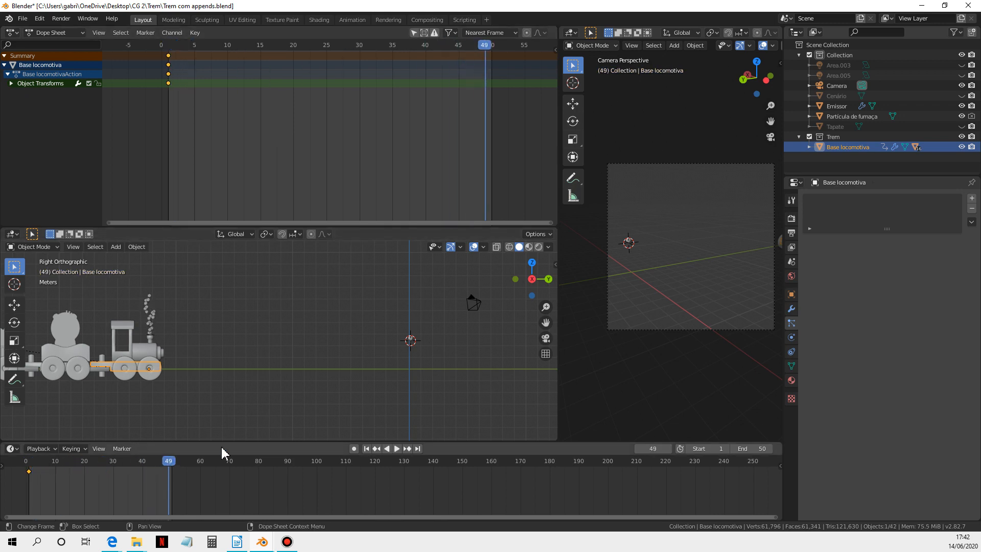
{"action": "left_click", "coordinate": [659, 449]}
{"action": "type", "text": "50"}
{"action": "key", "text": "Return"}
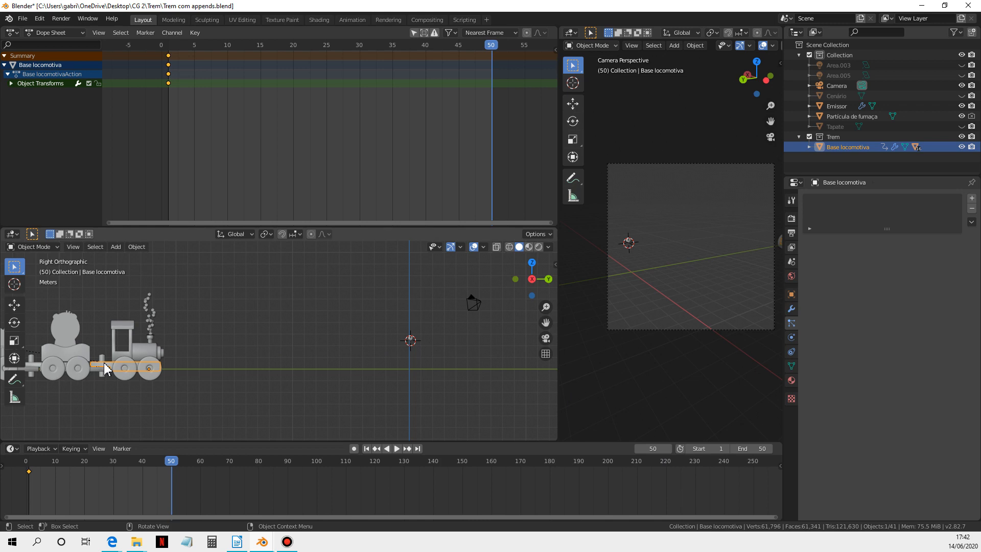
Move the train along the global Y axis past the camera and insert a Location keyframe for the Base locomotiva at frame 50
{"action": "key", "text": "g"}
{"action": "key", "text": "y"}
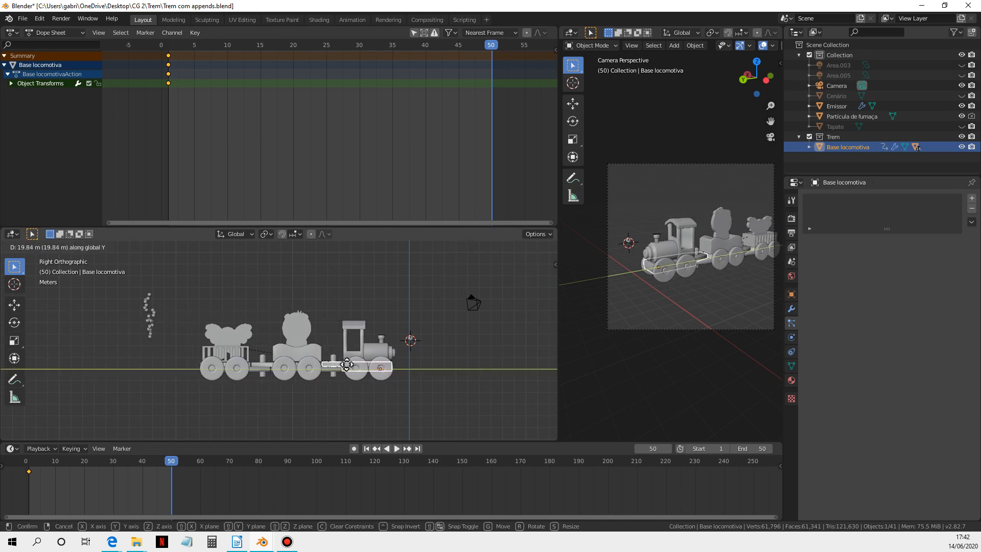
{"action": "left_click", "coordinate": [26, 361]}
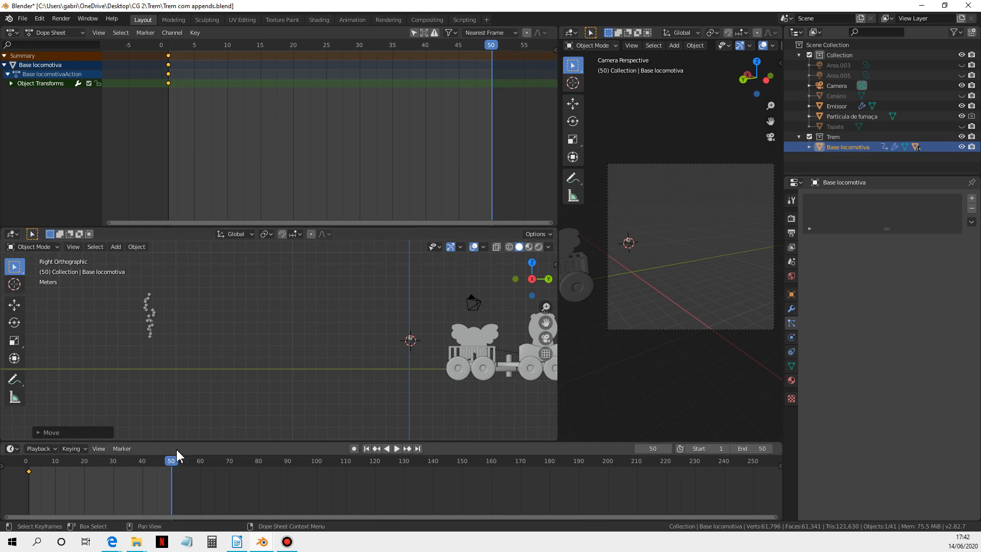
{"action": "key", "text": "i"}
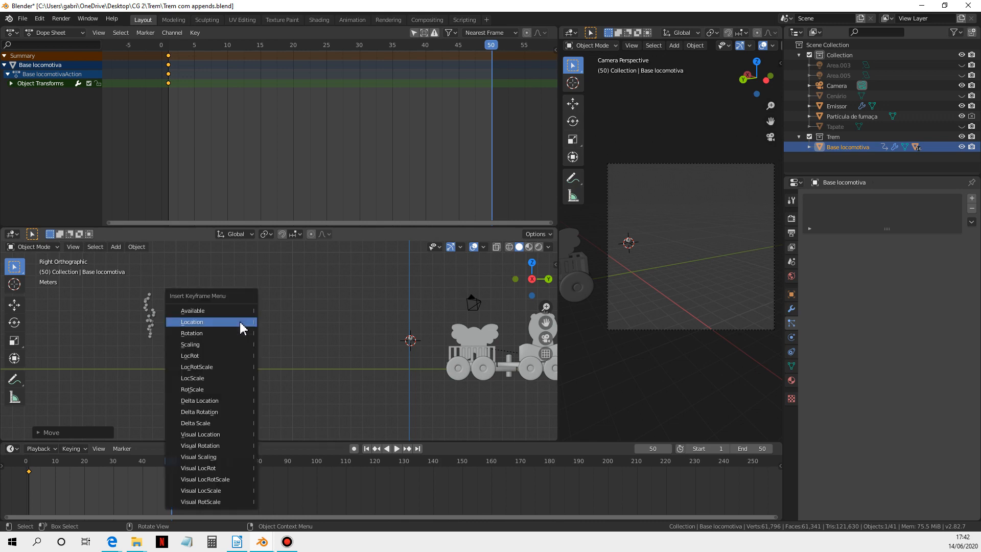
{"action": "left_click", "coordinate": [213, 323]}
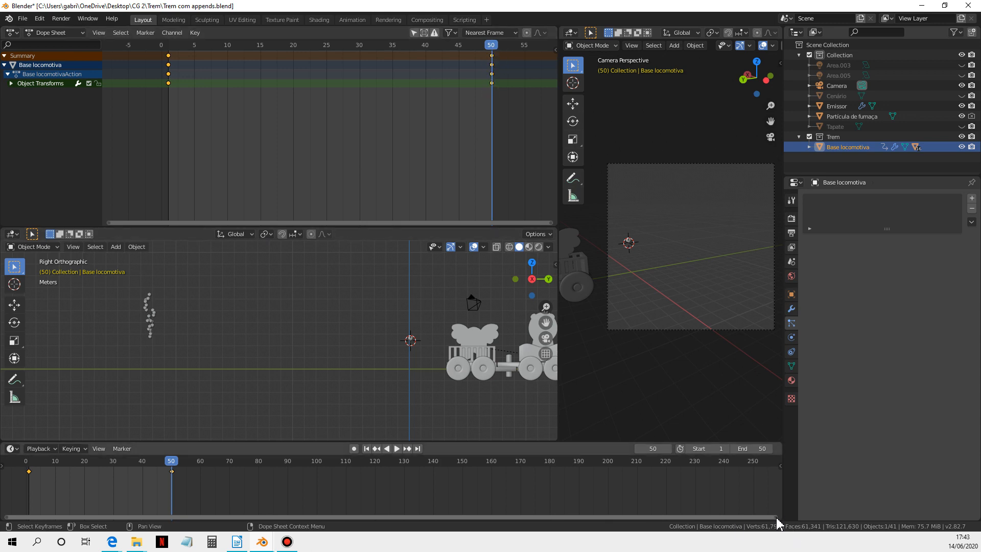
Widen the frame range in view and play the animation from frame 1 to check the train's movement
{"action": "left_click_drag", "start_coordinate": [777, 517], "coordinate": [372, 521]}
{"action": "left_click_drag", "start_coordinate": [772, 518], "coordinate": [674, 526]}
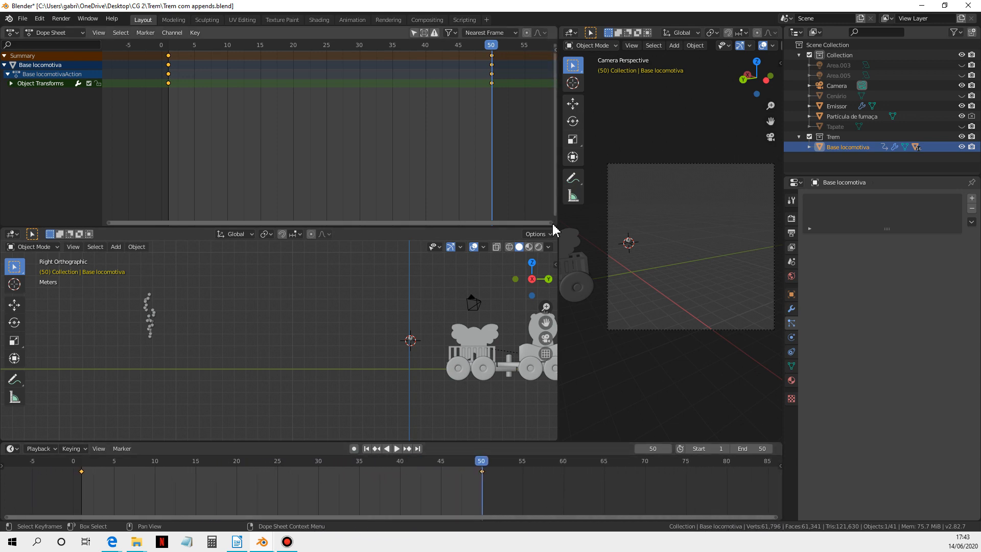
{"action": "left_click_drag", "start_coordinate": [551, 222], "coordinate": [571, 228]}
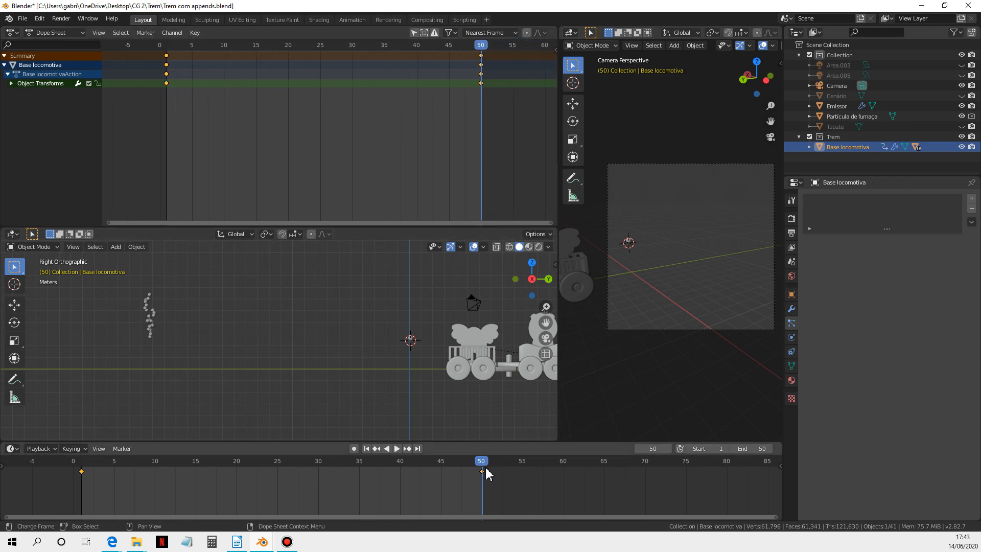
{"action": "left_click_drag", "start_coordinate": [482, 465], "coordinate": [72, 464]}
{"action": "key", "text": "space"}
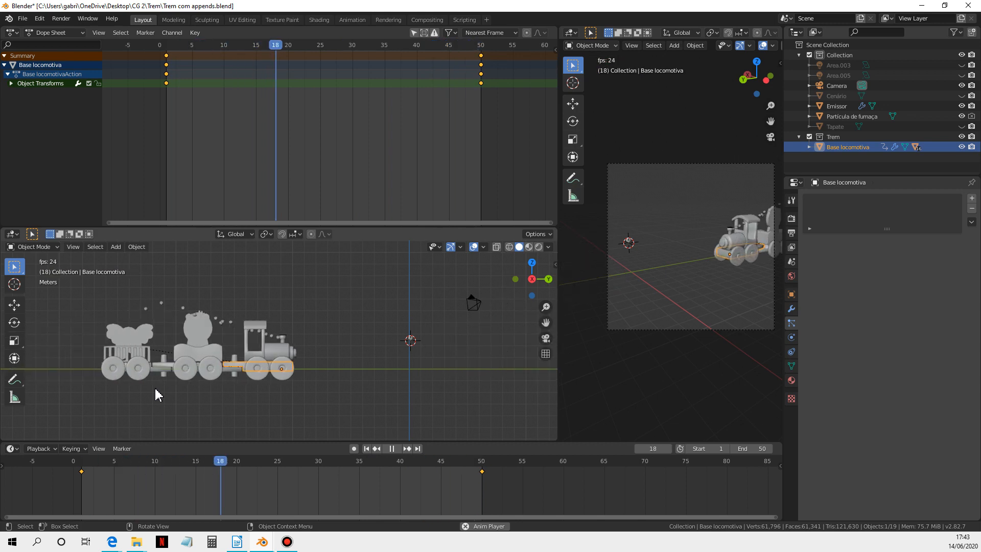
{"action": "key", "text": "space"}
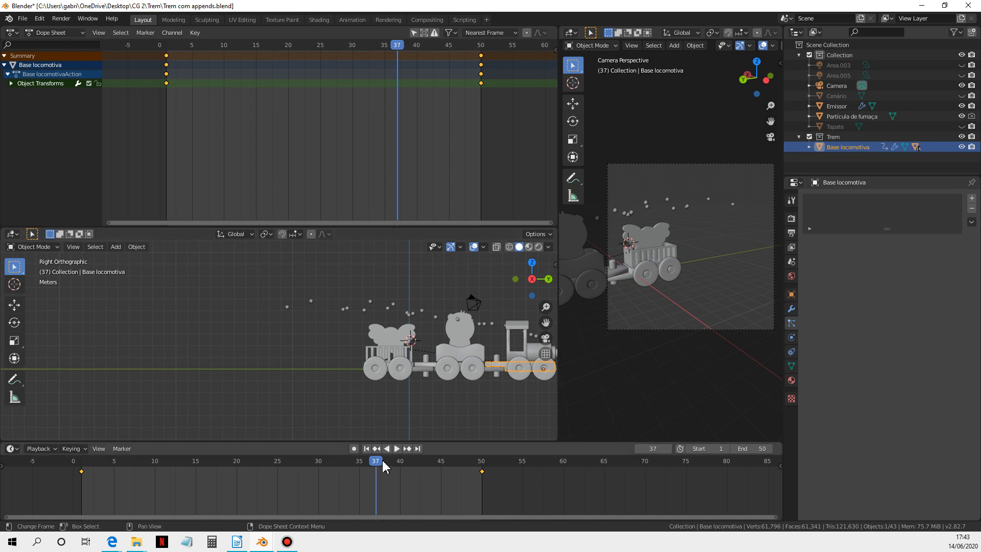
{"action": "key", "text": "space"}
{"action": "left_click_drag", "start_coordinate": [296, 462], "coordinate": [81, 481]}
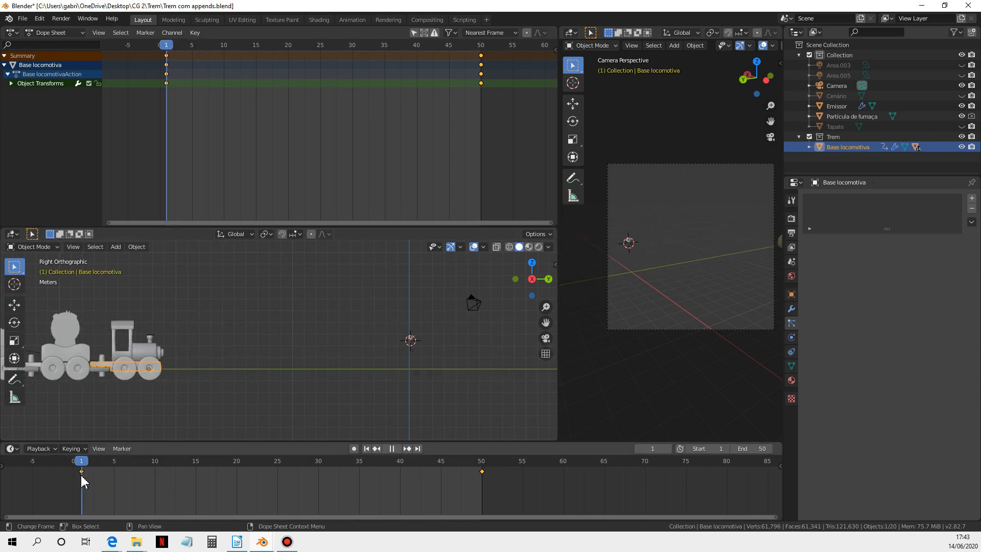
{"action": "key", "text": "space"}
Set the scene's output frame rate to 29.97 fps
{"action": "left_click", "coordinate": [791, 219]}
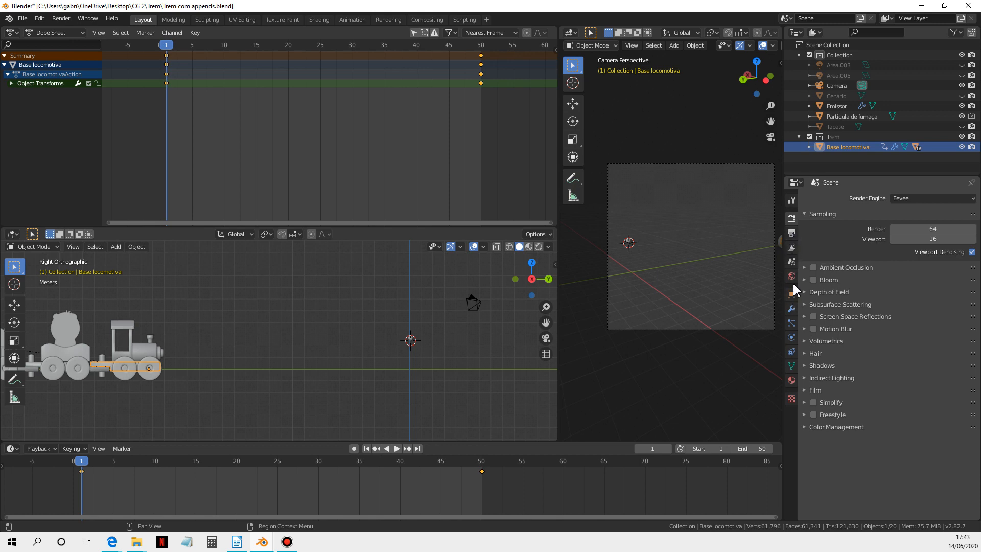
{"action": "left_click", "coordinate": [792, 231]}
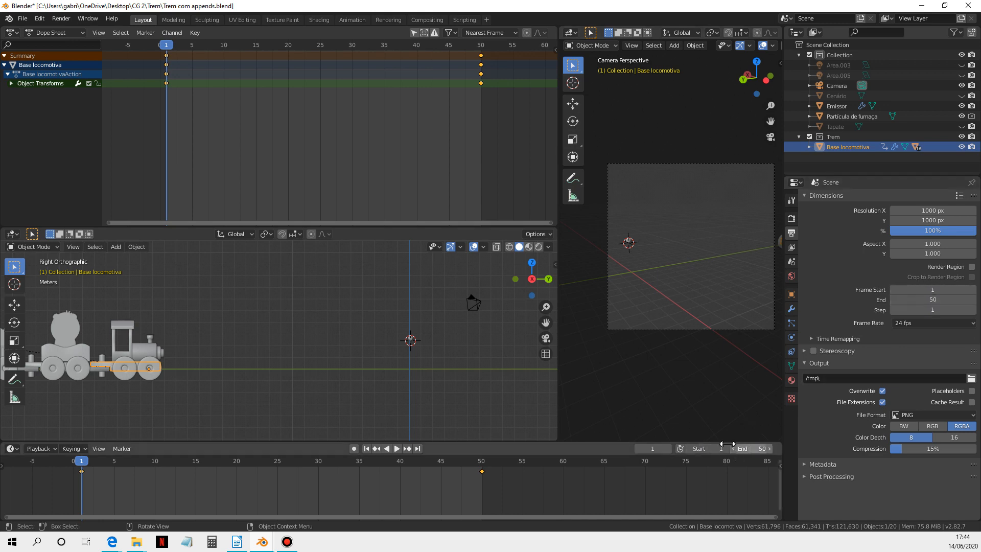
{"action": "left_click", "coordinate": [916, 321]}
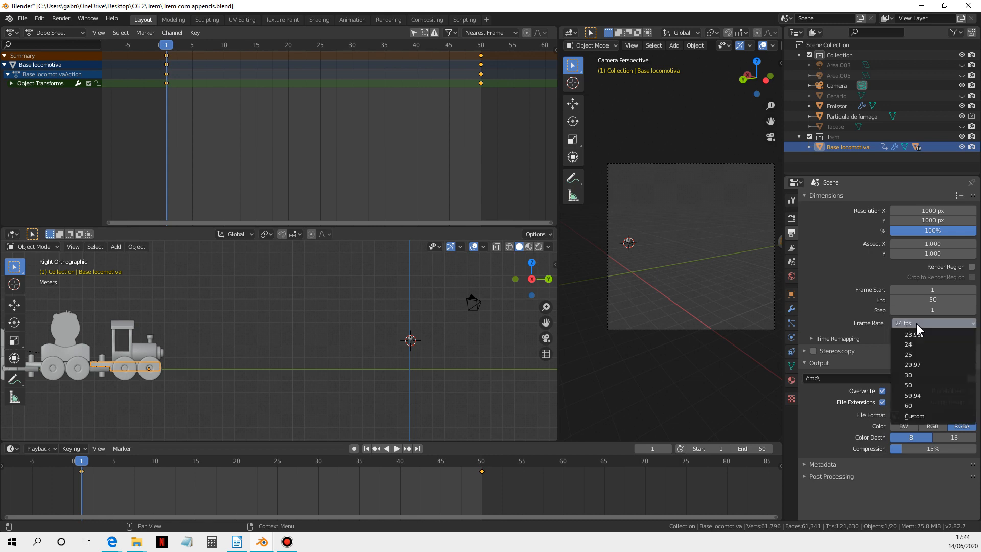
{"action": "left_click", "coordinate": [922, 364]}
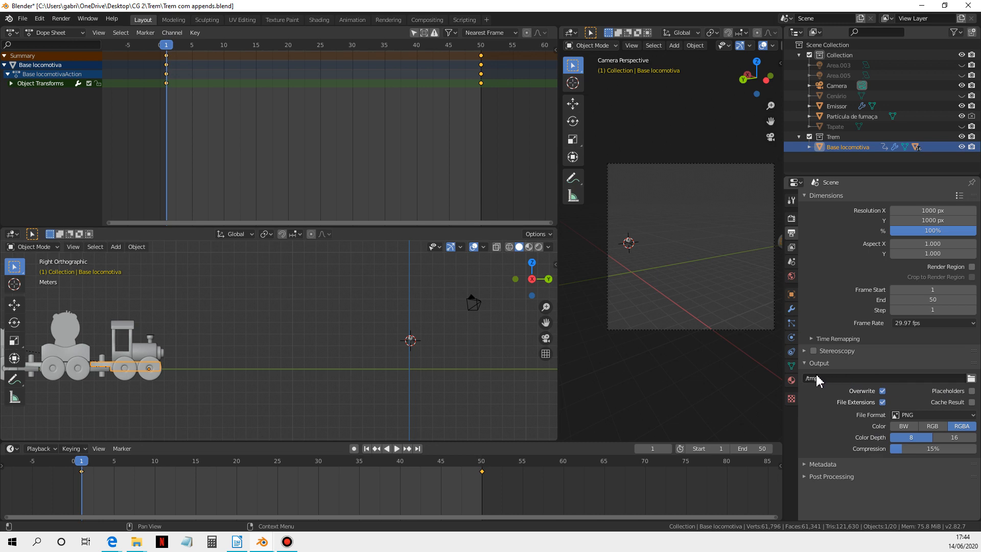
Set the render output path to the CG 2 folder on the Desktop
{"action": "left_click", "coordinate": [970, 379]}
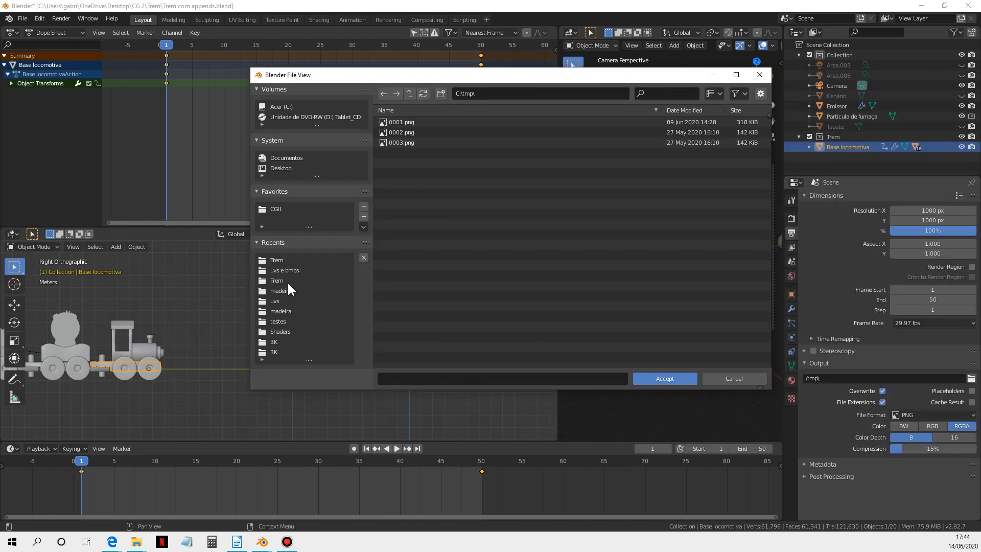
{"action": "left_click", "coordinate": [281, 168]}
{"action": "left_click", "coordinate": [399, 122]}
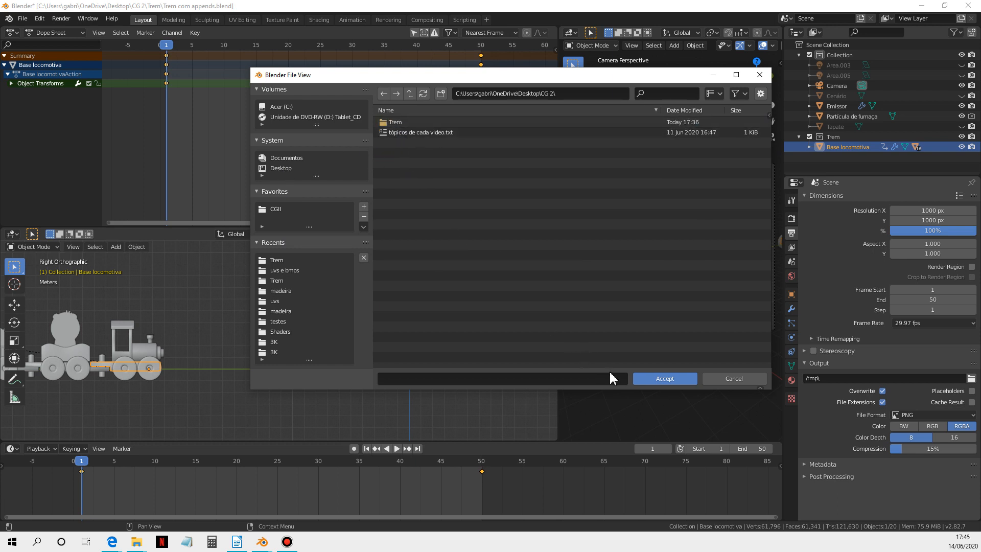
{"action": "left_click", "coordinate": [659, 378]}
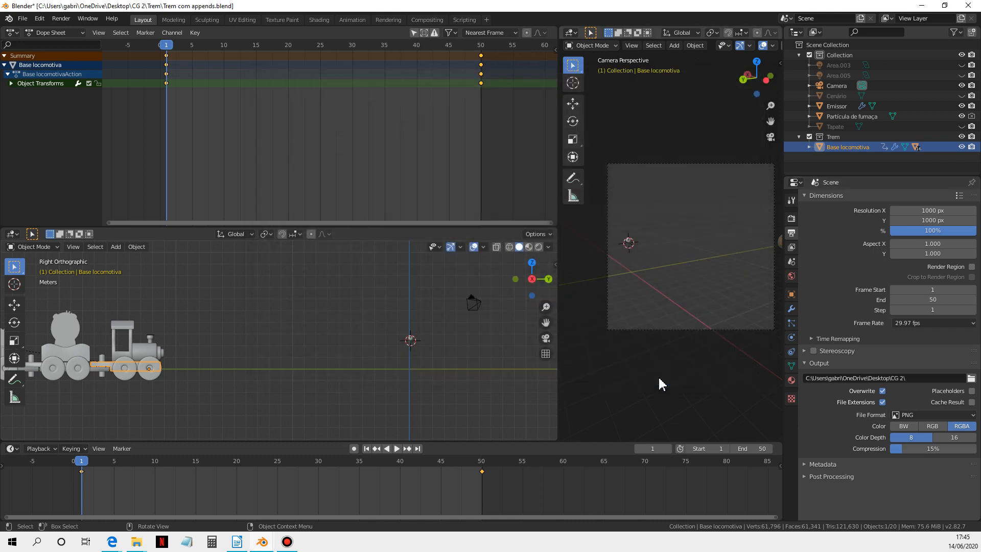
Set the output file format to FFmpeg video and its encoding container to Quicktime
{"action": "left_click", "coordinate": [927, 414]}
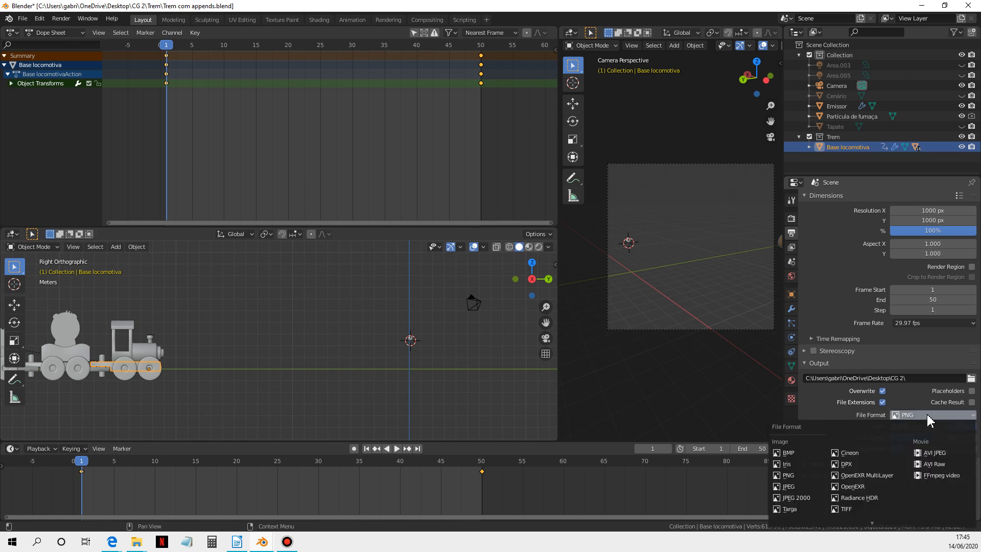
{"action": "left_click", "coordinate": [918, 476]}
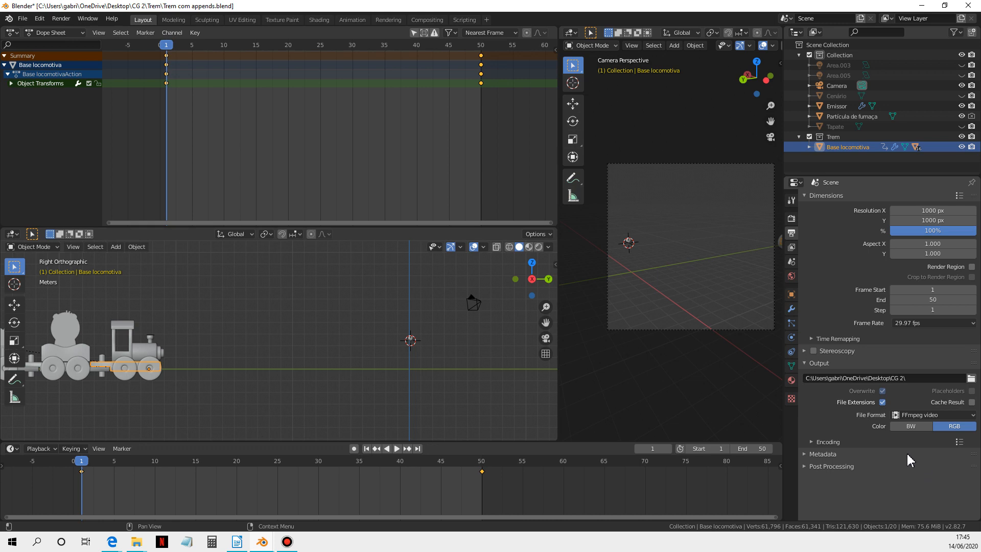
{"action": "left_click", "coordinate": [810, 441]}
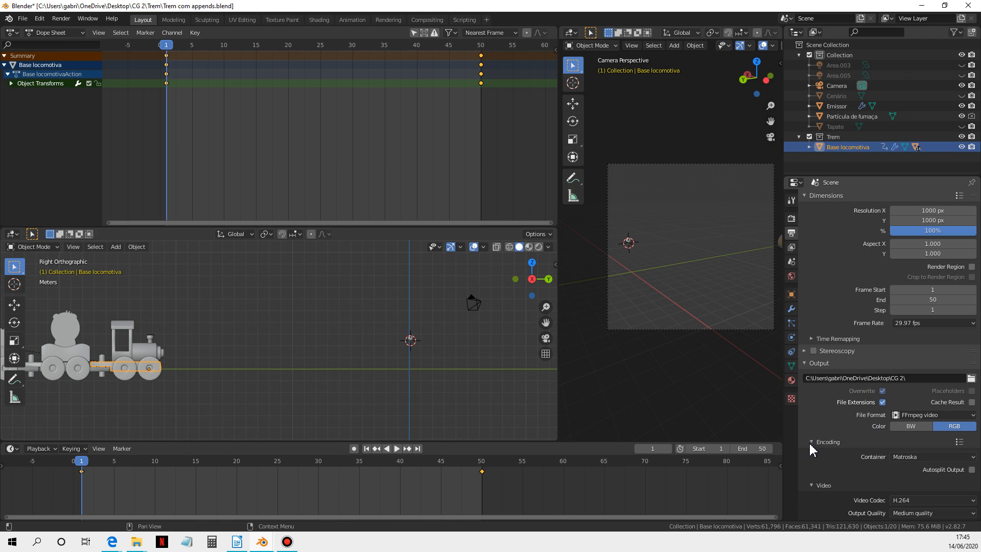
{"action": "left_click", "coordinate": [920, 458]}
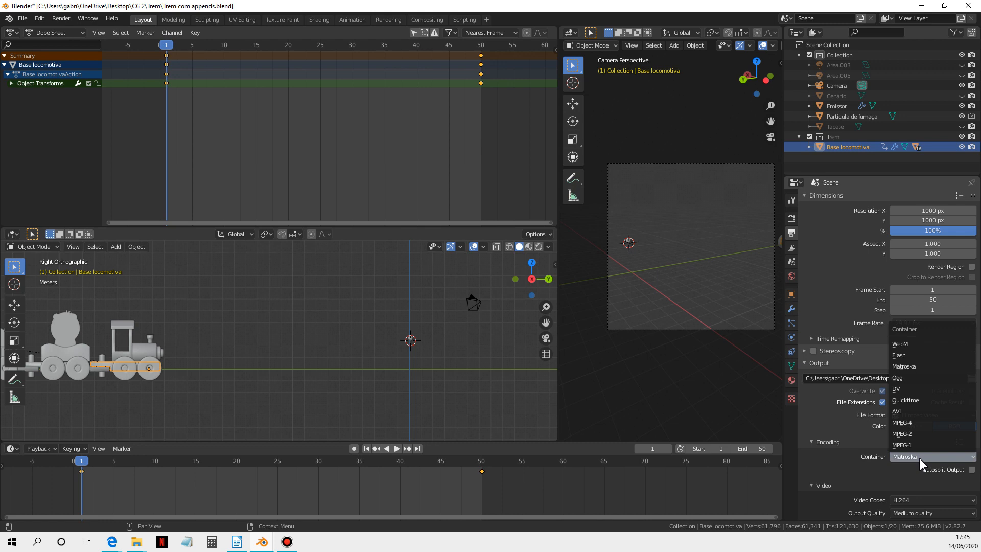
{"action": "left_click", "coordinate": [918, 458]}
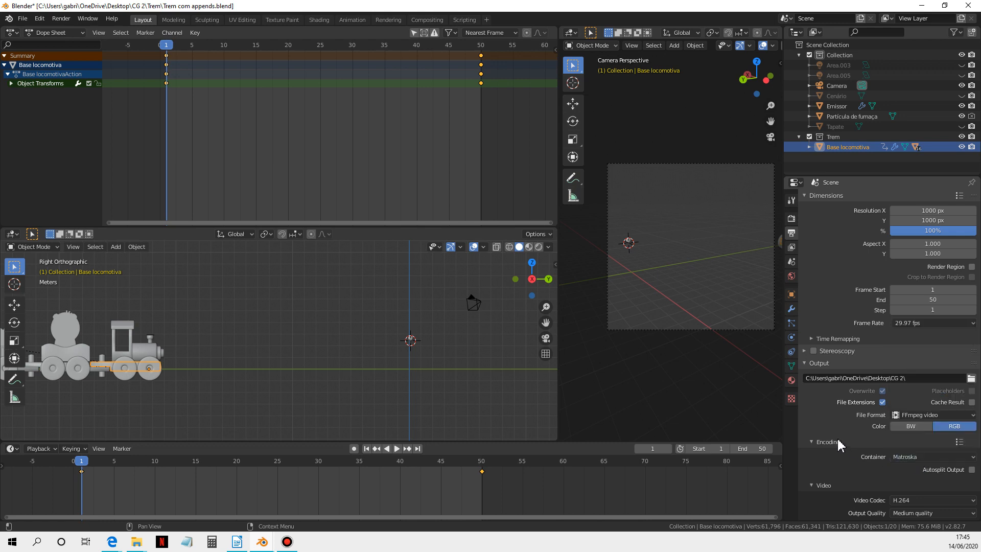
{"action": "left_click", "coordinate": [912, 455]}
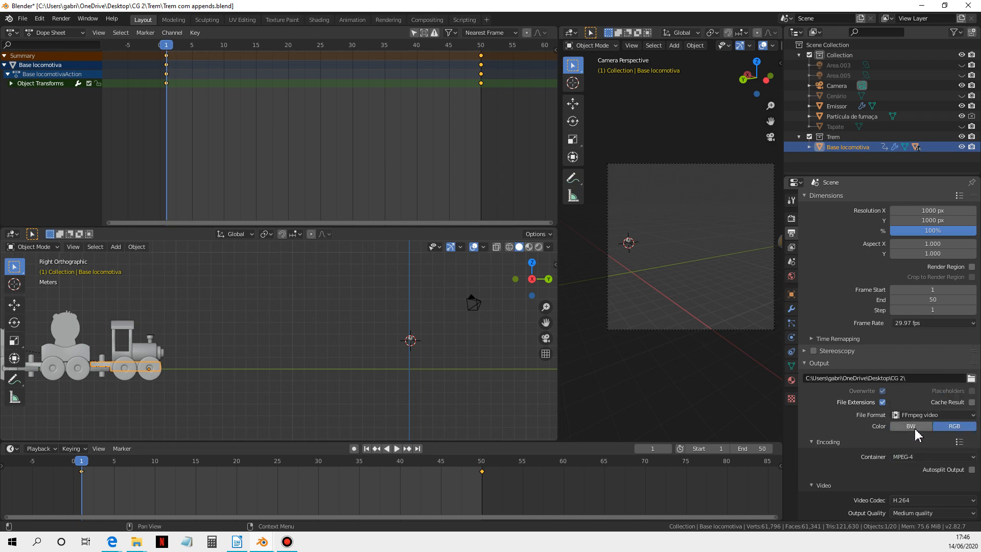
{"action": "left_click", "coordinate": [920, 456]}
{"action": "left_click", "coordinate": [915, 405]}
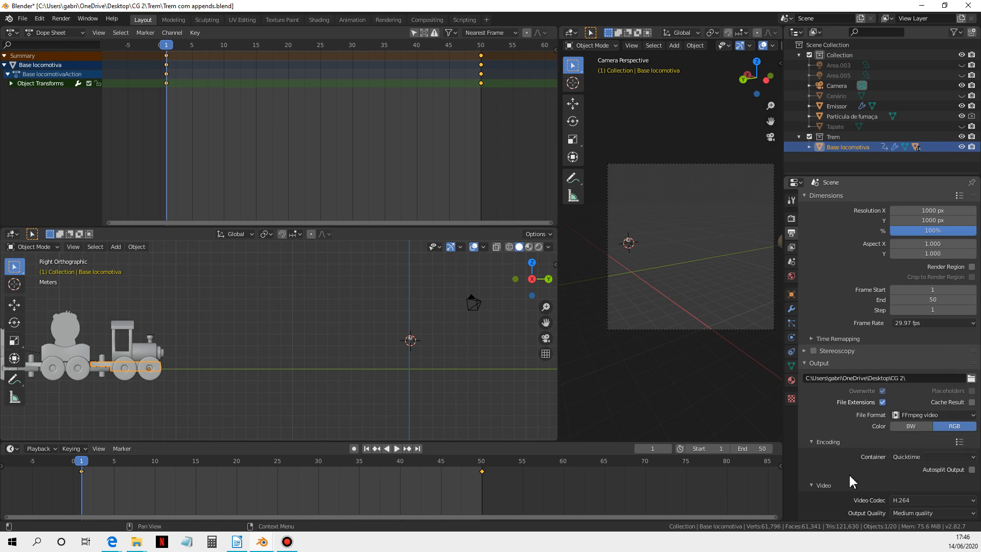
Review the remaining video and audio encoding settings and save the Blender file
{"action": "scroll", "coordinate": [851, 480], "scroll_direction": "down", "scroll_amount": 2}
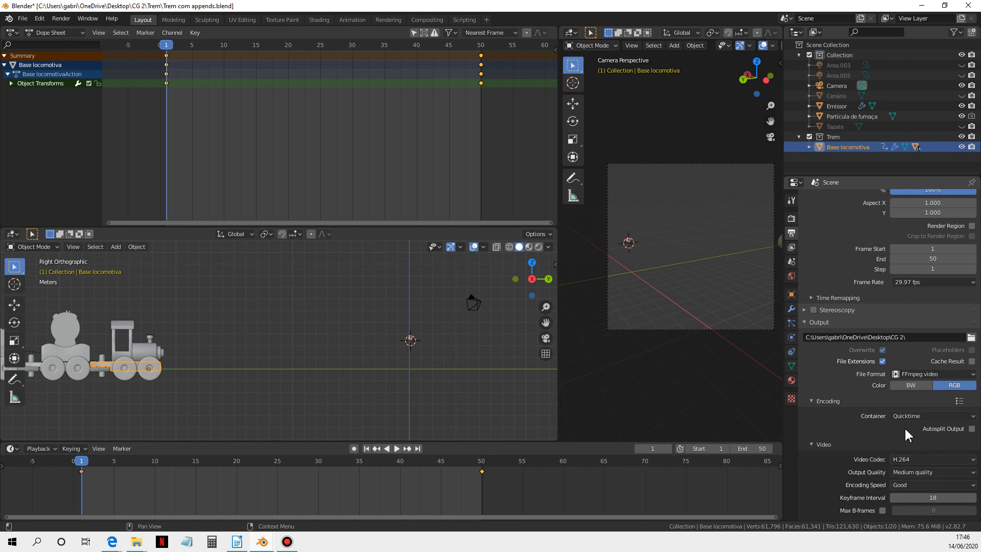
{"action": "scroll", "coordinate": [828, 479], "scroll_direction": "down", "scroll_amount": 2}
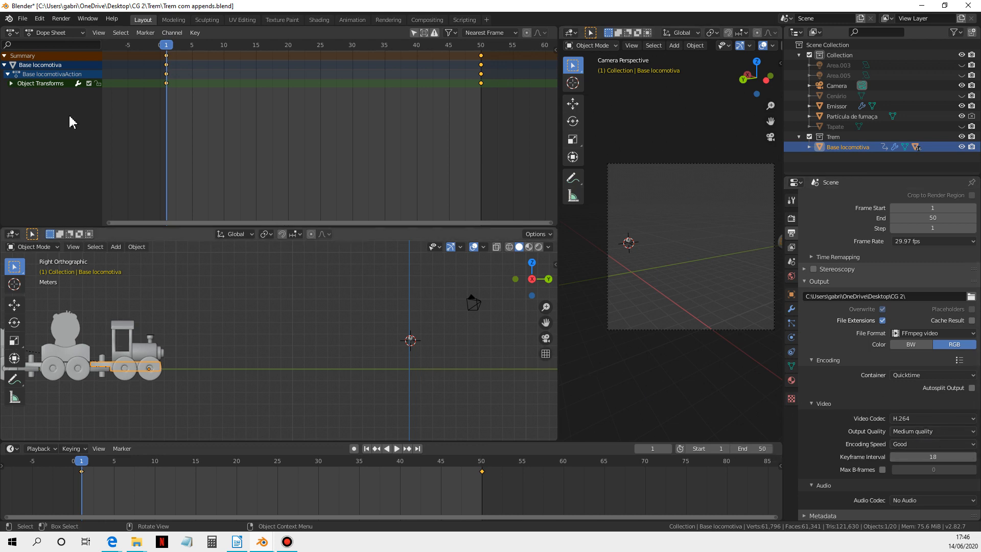
{"action": "left_click", "coordinate": [22, 18]}
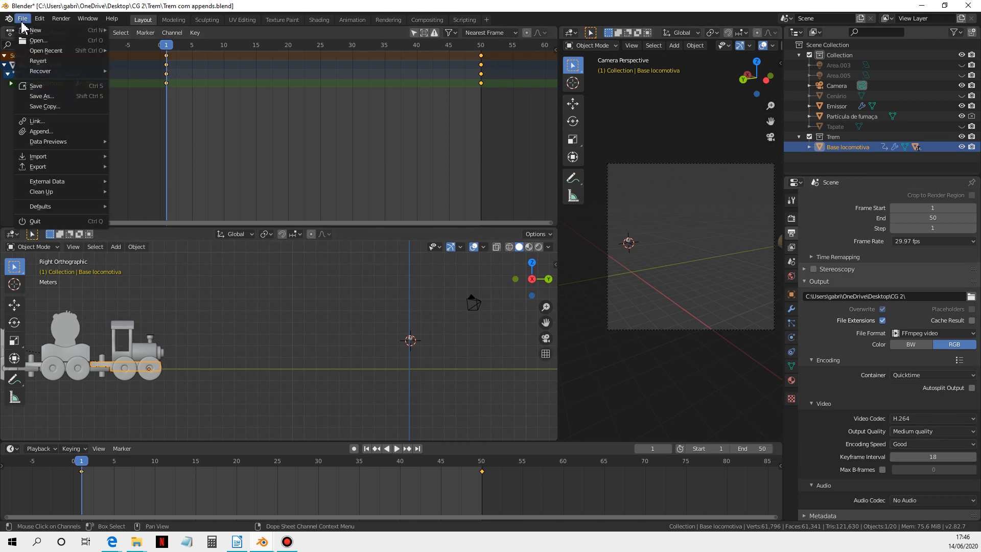
{"action": "left_click", "coordinate": [38, 86]}
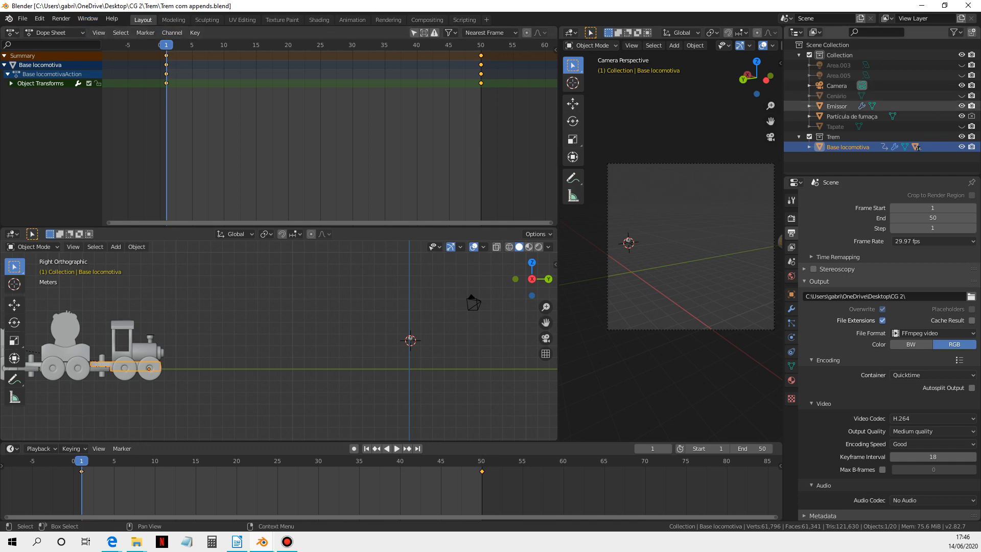
Unhide the Cenário and Tapete objects and play the animation with the scenery shown
{"action": "left_click", "coordinate": [961, 96]}
{"action": "left_click", "coordinate": [962, 126]}
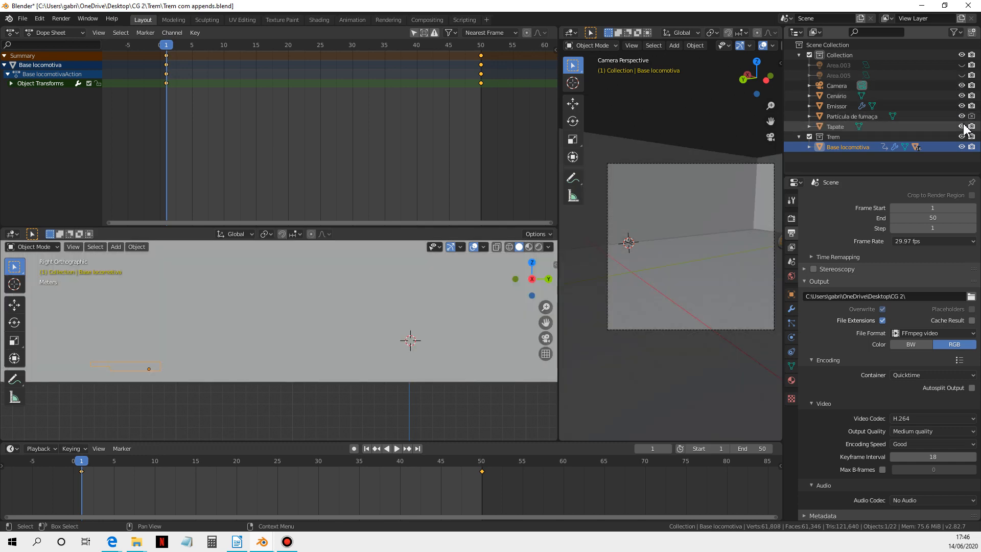
{"action": "key", "text": "space"}
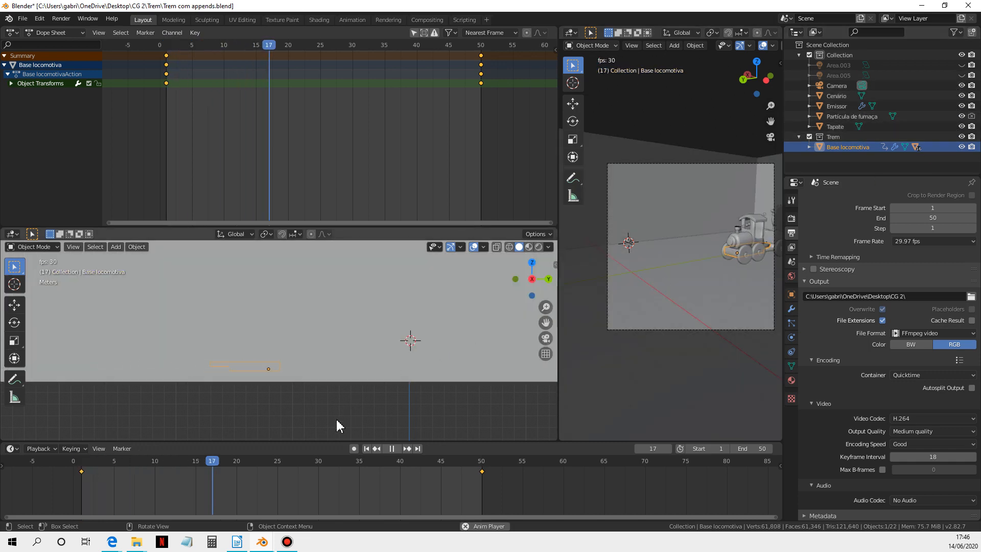
{"action": "key", "text": "space"}
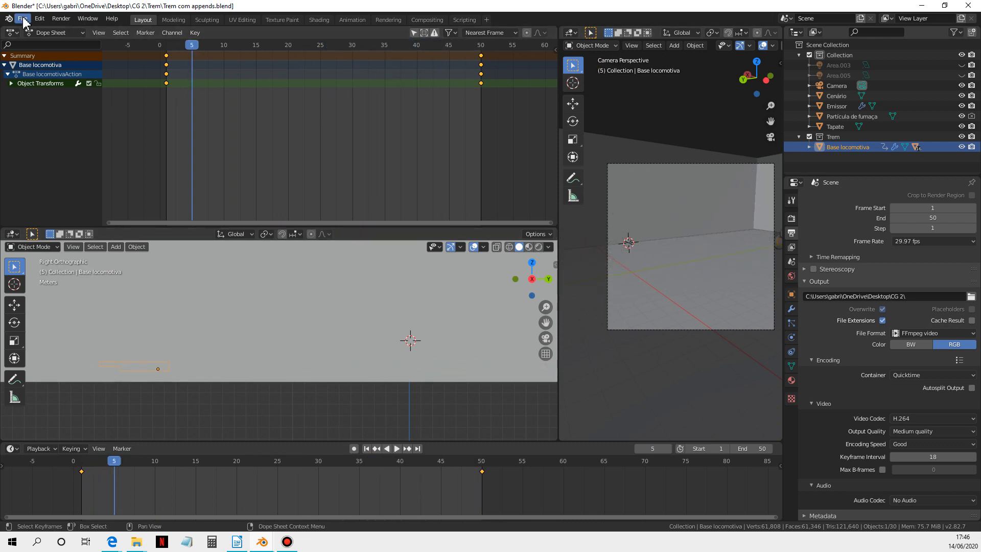
{"action": "left_click", "coordinate": [61, 18]}
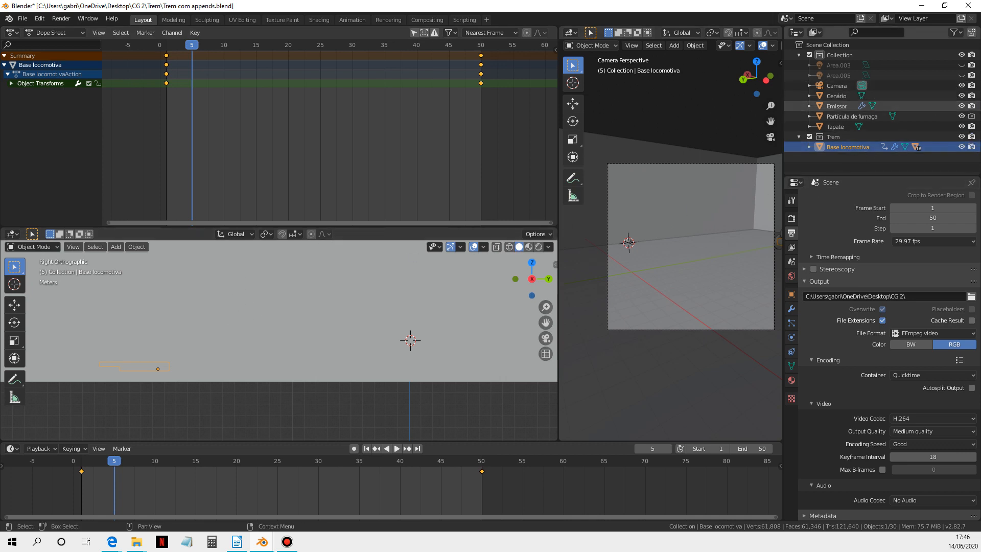
Hide the Cenário and Tapete objects in the viewport and return to frame 1
{"action": "left_click", "coordinate": [961, 96]}
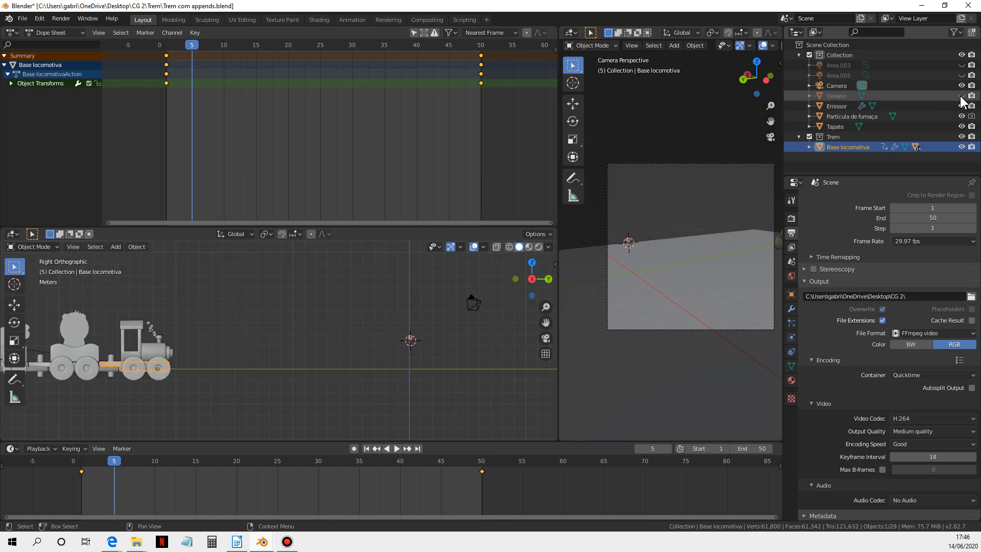
{"action": "left_click", "coordinate": [962, 126]}
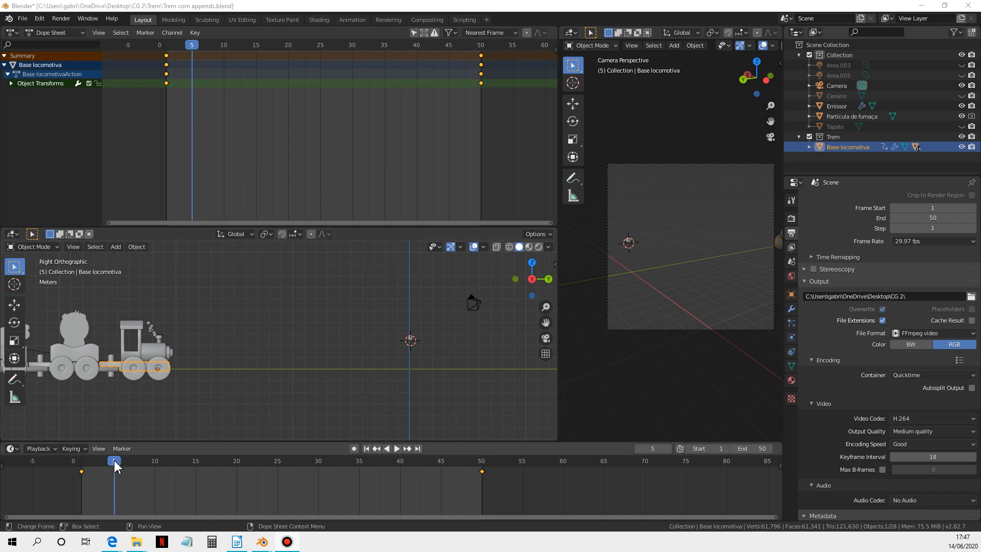
{"action": "left_click_drag", "start_coordinate": [114, 463], "coordinate": [82, 465]}
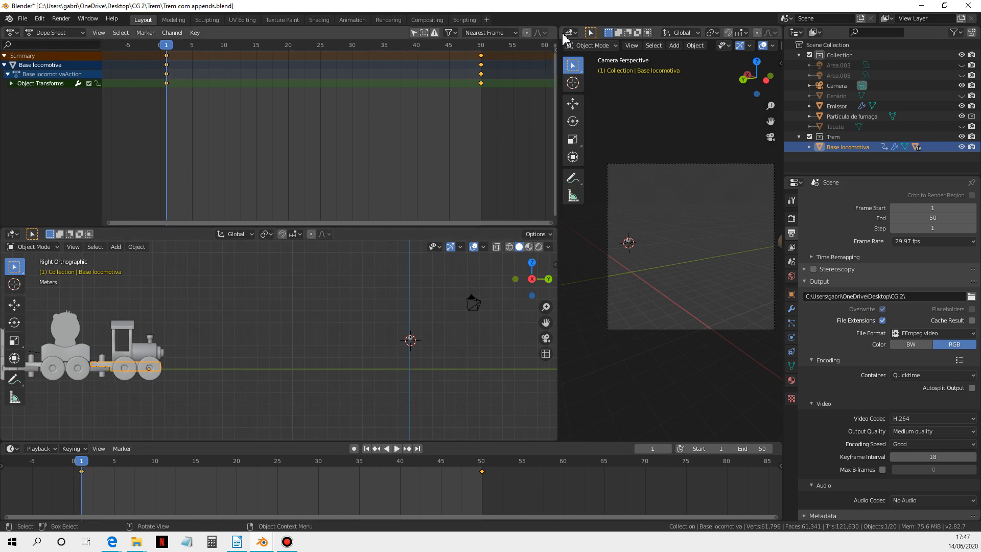
Shrink the Dope Sheet, split the side 3D view horizontally, and turn the upper half into a Graph Editor
{"action": "left_click_drag", "start_coordinate": [556, 228], "coordinate": [547, 300]}
{"action": "left_click_drag", "start_coordinate": [547, 228], "coordinate": [546, 152]}
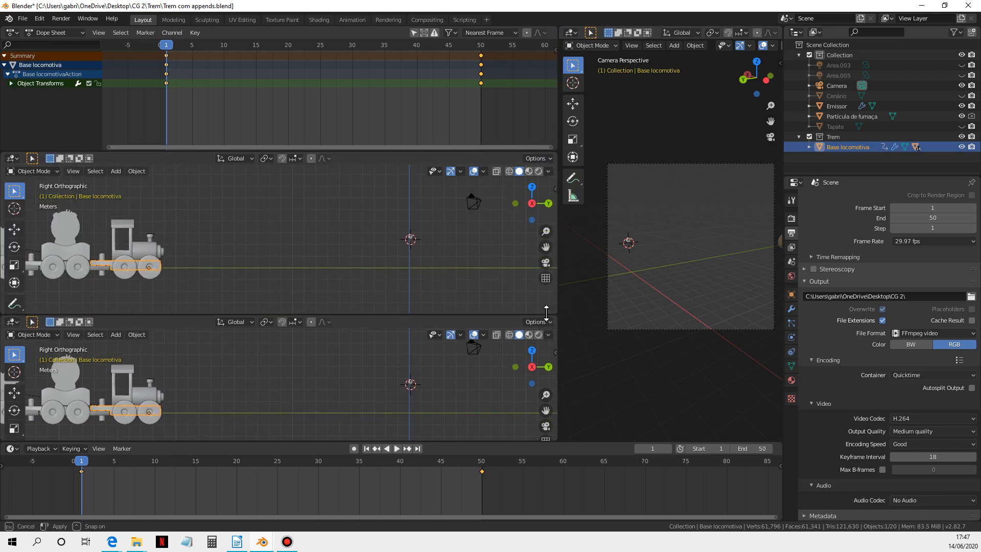
{"action": "left_click_drag", "start_coordinate": [550, 297], "coordinate": [546, 315]}
{"action": "left_click", "coordinate": [12, 158]}
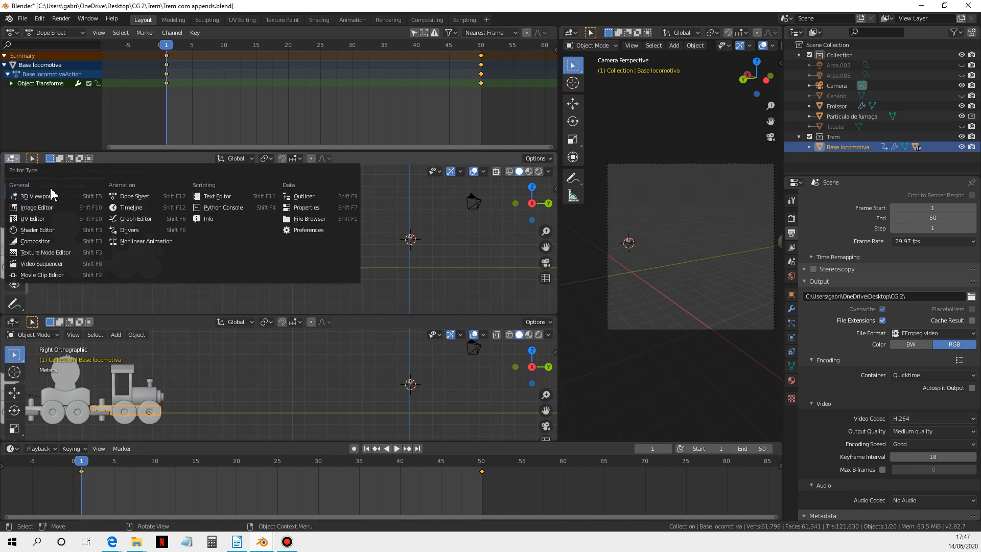
{"action": "left_click", "coordinate": [136, 220]}
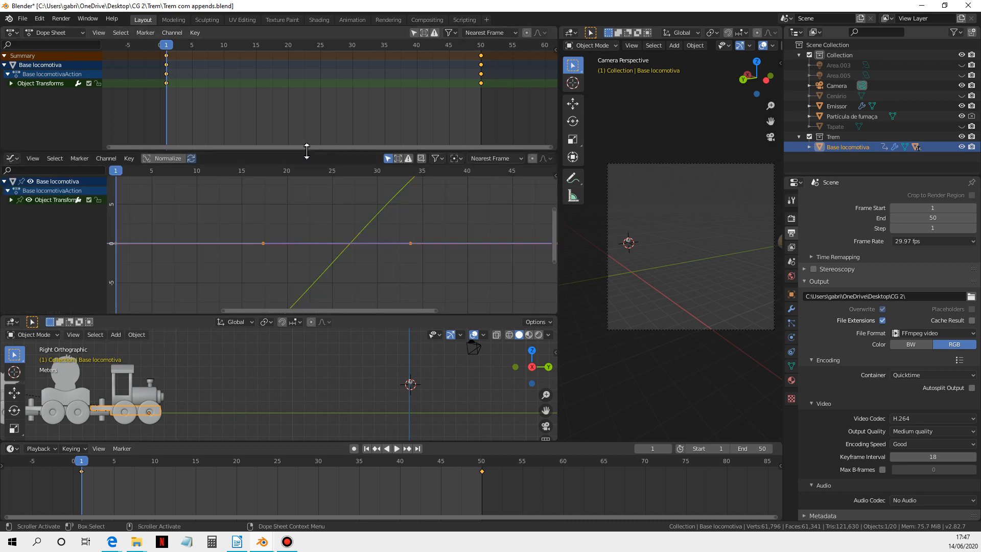
Enlarge the Graph Editor, frame all of Base locomotiva's curves, and expand its Object Transforms channels
{"action": "left_click_drag", "start_coordinate": [306, 151], "coordinate": [317, 114]}
{"action": "key", "text": "Home"}
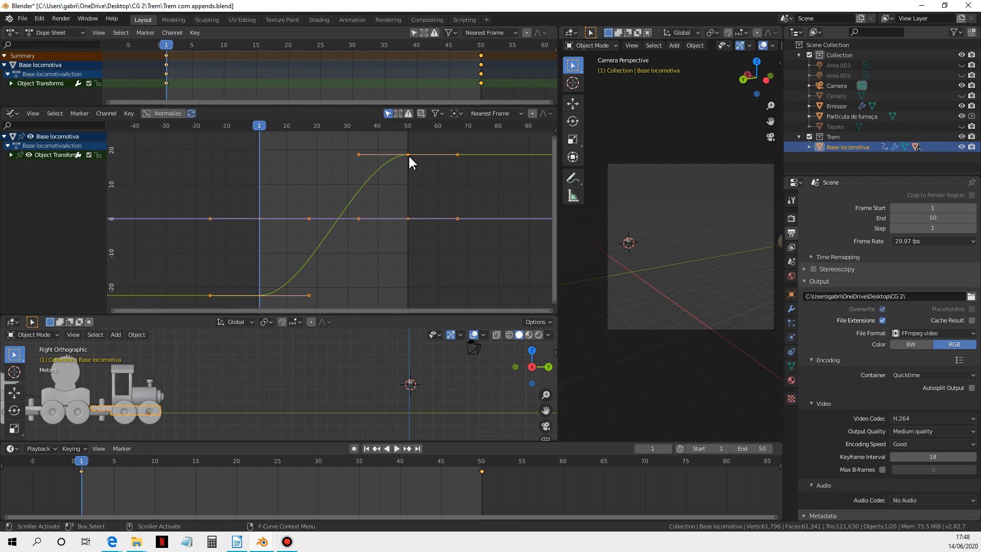
{"action": "left_click", "coordinate": [11, 154]}
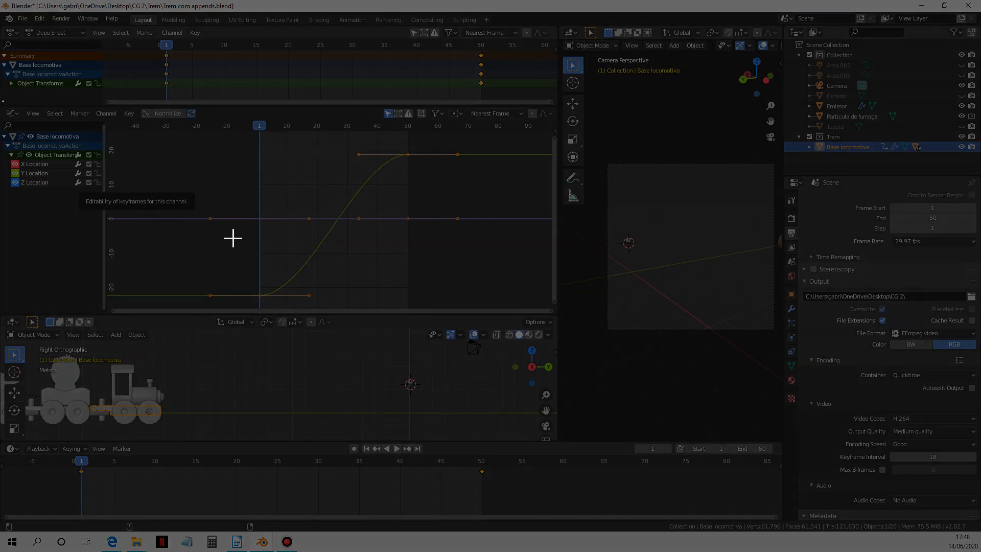
Capture the Graph Editor in Snip & Sketch, mark the channel locks, Y Location and its curve in red, and close the capture
{"action": "left_click_drag", "start_coordinate": [1, 100], "coordinate": [557, 327]}
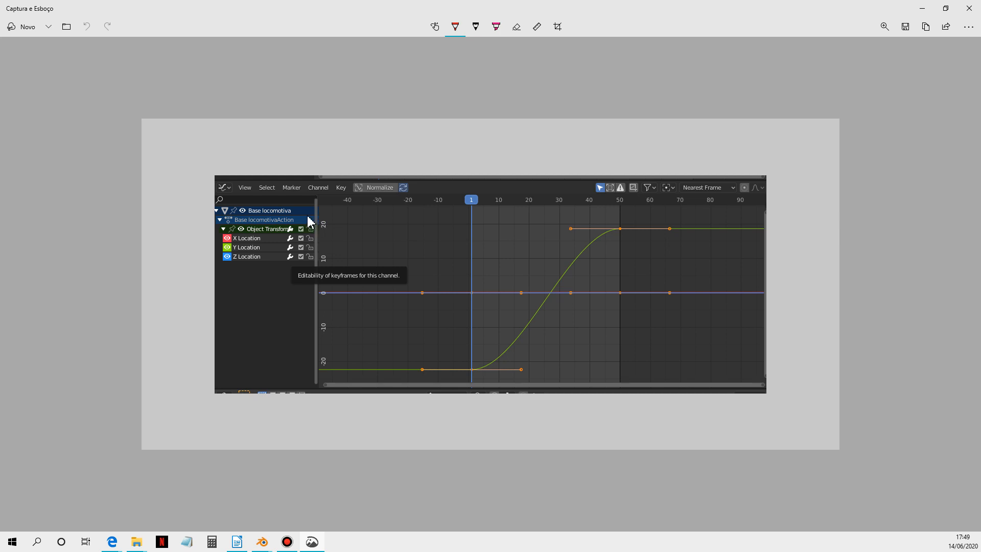
{"action": "mouse_move", "coordinate": [305, 213]}
{"action": "left_mouse_down"}
{"action": "mouse_move", "coordinate": [317, 267]}
{"action": "mouse_move", "coordinate": [318, 219]}
{"action": "mouse_move", "coordinate": [308, 215]}
{"action": "left_mouse_up"}
{"action": "key", "text": "ctrl+z"}
{"action": "mouse_move", "coordinate": [305, 234]}
{"action": "left_mouse_down"}
{"action": "mouse_move", "coordinate": [322, 243]}
{"action": "mouse_move", "coordinate": [319, 262]}
{"action": "left_mouse_up"}
{"action": "left_click", "coordinate": [218, 240]}
{"action": "mouse_move", "coordinate": [219, 240]}
{"action": "left_mouse_down"}
{"action": "mouse_move", "coordinate": [258, 257]}
{"action": "mouse_move", "coordinate": [225, 238]}
{"action": "left_mouse_up"}
{"action": "mouse_move", "coordinate": [627, 226]}
{"action": "left_mouse_down"}
{"action": "mouse_move", "coordinate": [488, 368]}
{"action": "mouse_move", "coordinate": [467, 371]}
{"action": "left_mouse_up"}
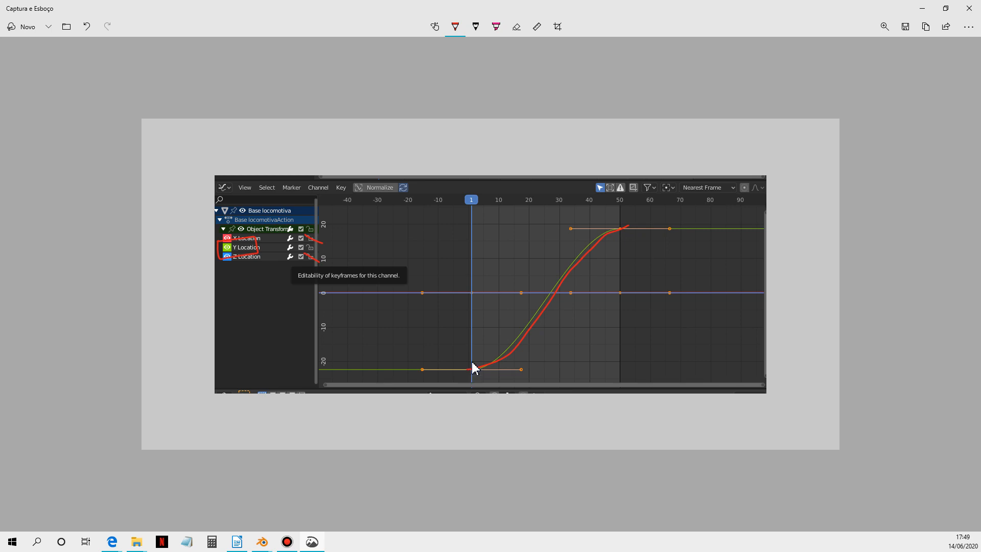
{"action": "left_click", "coordinate": [971, 9]}
Lock the X and Z Location channels and stretch the forward handle of the frame 1 key on the Y Location curve to about frame 65
{"action": "left_click", "coordinate": [97, 164]}
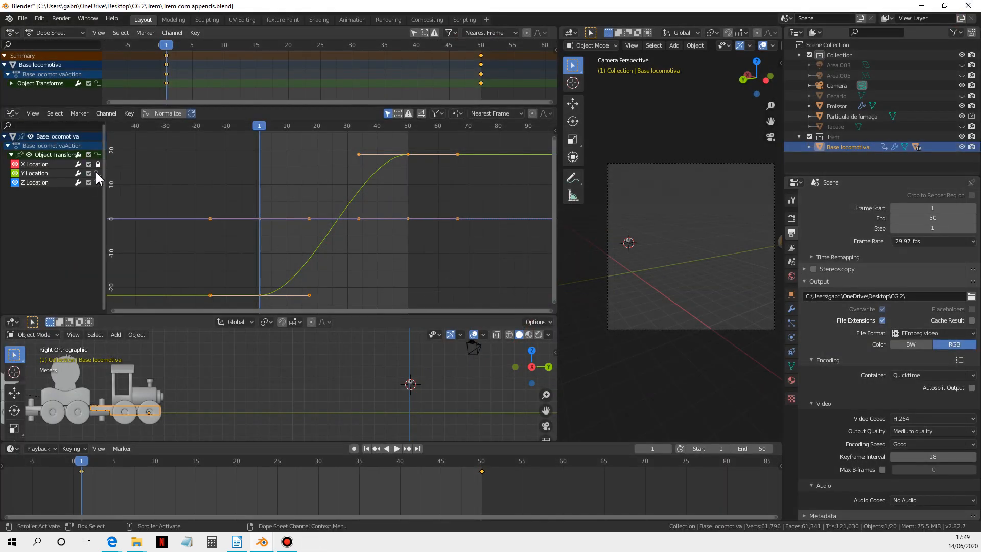
{"action": "left_click", "coordinate": [98, 182]}
{"action": "left_click", "coordinate": [89, 164]}
{"action": "left_click", "coordinate": [89, 182]}
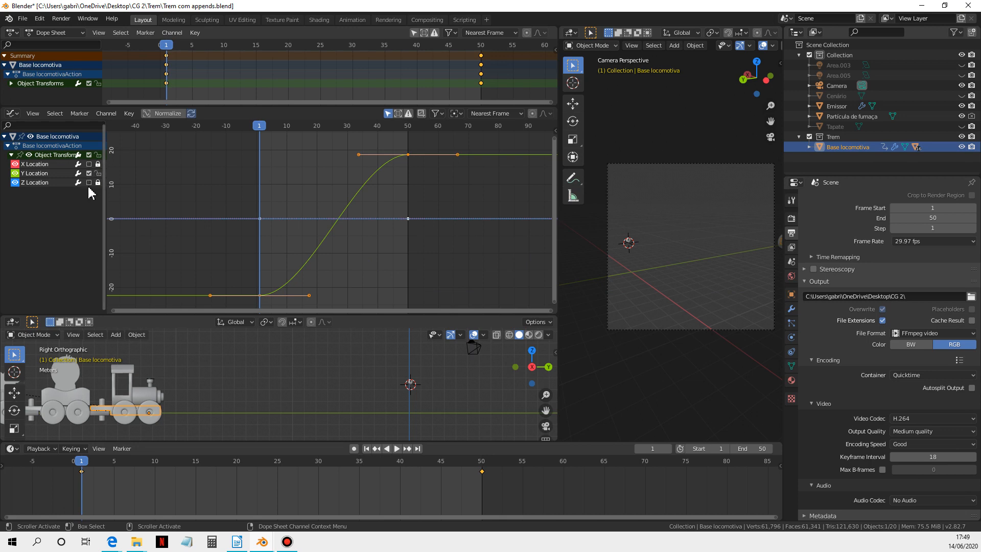
{"action": "left_click", "coordinate": [89, 182]}
{"action": "left_click", "coordinate": [89, 164]}
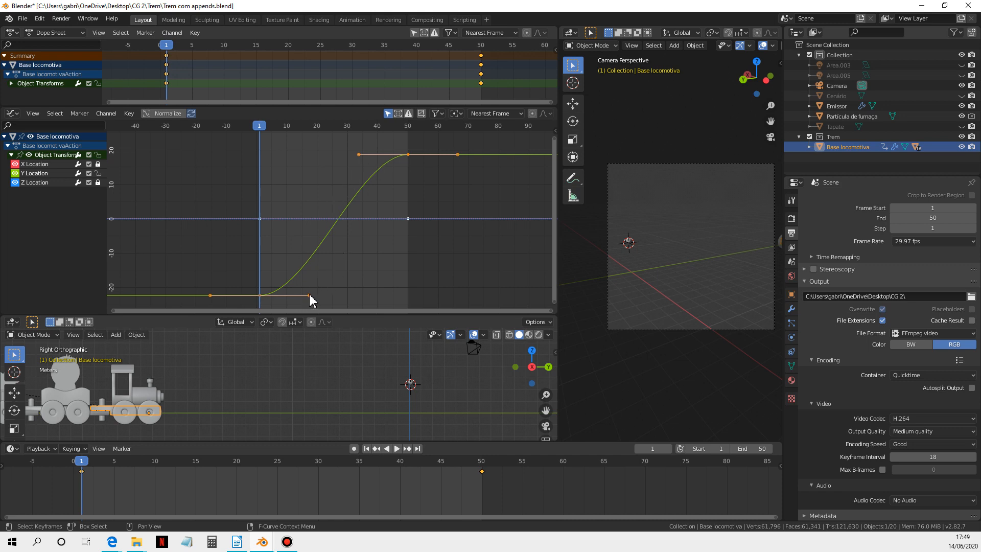
{"action": "left_click_drag", "start_coordinate": [309, 295], "coordinate": [454, 297]}
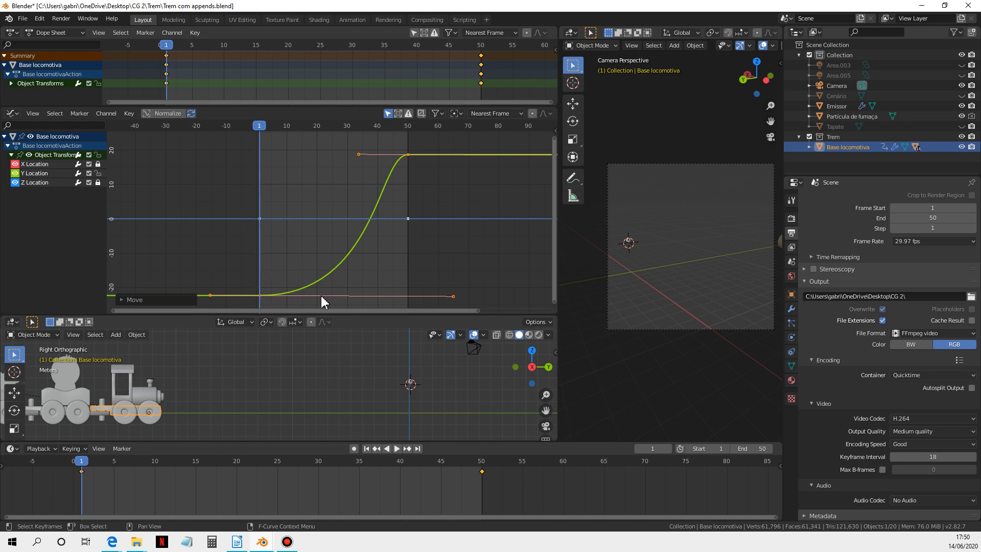
Capture the reshaped curve in Snip & Sketch and try marking its first stretch up to frame 10 in red
{"action": "key", "text": "super+shift+s"}
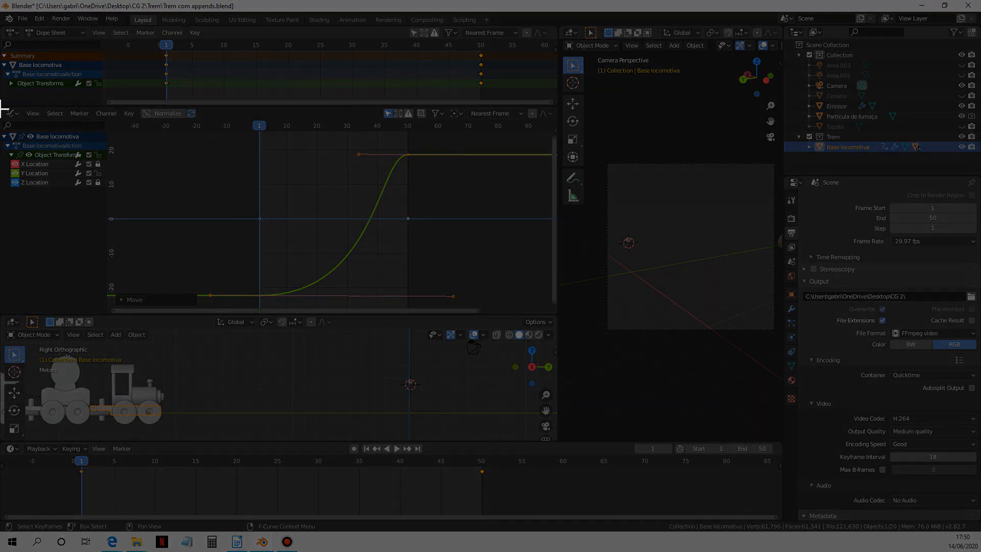
{"action": "left_click_drag", "start_coordinate": [1, 109], "coordinate": [564, 324]}
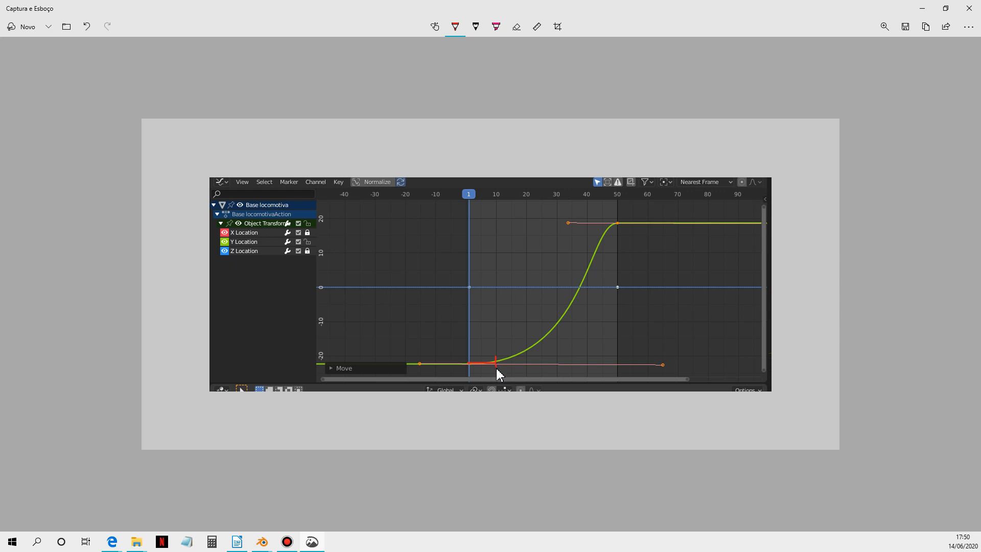
{"action": "mouse_move", "coordinate": [496, 367]}
{"action": "left_mouse_down"}
{"action": "mouse_move", "coordinate": [498, 354]}
{"action": "mouse_move", "coordinate": [494, 365]}
{"action": "left_mouse_up"}
{"action": "left_click_drag", "start_coordinate": [495, 357], "coordinate": [496, 367]}
{"action": "key", "text": "ctrl+z"}
{"action": "key", "text": "ctrl+z"}
Try marking the curve's progress between frames 10 and 40 with red strokes on the capture, and undo the strokes
{"action": "left_click_drag", "start_coordinate": [496, 363], "coordinate": [528, 363]}
{"action": "key", "text": "ctrl+z"}
{"action": "key", "text": "ctrl+z"}
{"action": "left_click_drag", "start_coordinate": [525, 362], "coordinate": [564, 361]}
{"action": "key", "text": "ctrl+z"}
{"action": "mouse_move", "coordinate": [558, 354]}
{"action": "left_mouse_down"}
{"action": "mouse_move", "coordinate": [558, 368]}
{"action": "mouse_move", "coordinate": [589, 368]}
{"action": "left_mouse_up"}
{"action": "left_click", "coordinate": [587, 271]}
{"action": "left_click_drag", "start_coordinate": [559, 322], "coordinate": [588, 322]}
{"action": "mouse_move", "coordinate": [587, 272]}
{"action": "left_mouse_down"}
{"action": "mouse_move", "coordinate": [589, 321]}
{"action": "mouse_move", "coordinate": [558, 335]}
{"action": "mouse_move", "coordinate": [557, 358]}
{"action": "left_mouse_up"}
{"action": "key", "text": "ctrl+z"}
{"action": "key", "text": "ctrl+z"}
{"action": "key", "text": "ctrl+z"}
{"action": "key", "text": "ctrl+z"}
Mark the curve in red at frames 10, 20 and 30 and between 40 and 50, and close the capture
{"action": "left_click", "coordinate": [496, 363]}
{"action": "left_click_drag", "start_coordinate": [527, 357], "coordinate": [528, 350]}
{"action": "left_click_drag", "start_coordinate": [557, 326], "coordinate": [557, 345]}
{"action": "left_click_drag", "start_coordinate": [589, 282], "coordinate": [616, 241]}
{"action": "left_click", "coordinate": [969, 8]}
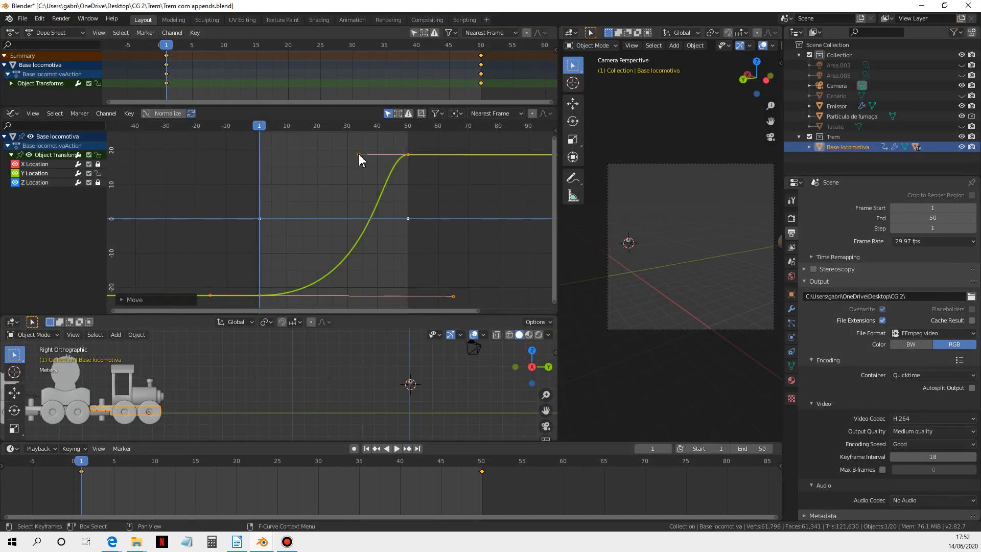
Shorten the frame 50 key's incoming handle to about frame 48, extend the frame 1 key's outgoing handle to about frame 81, and preview the animation
{"action": "left_click_drag", "start_coordinate": [359, 156], "coordinate": [403, 154]}
{"action": "left_click_drag", "start_coordinate": [454, 306], "coordinate": [503, 296]}
{"action": "left_click", "coordinate": [276, 375]}
{"action": "key", "text": "space"}
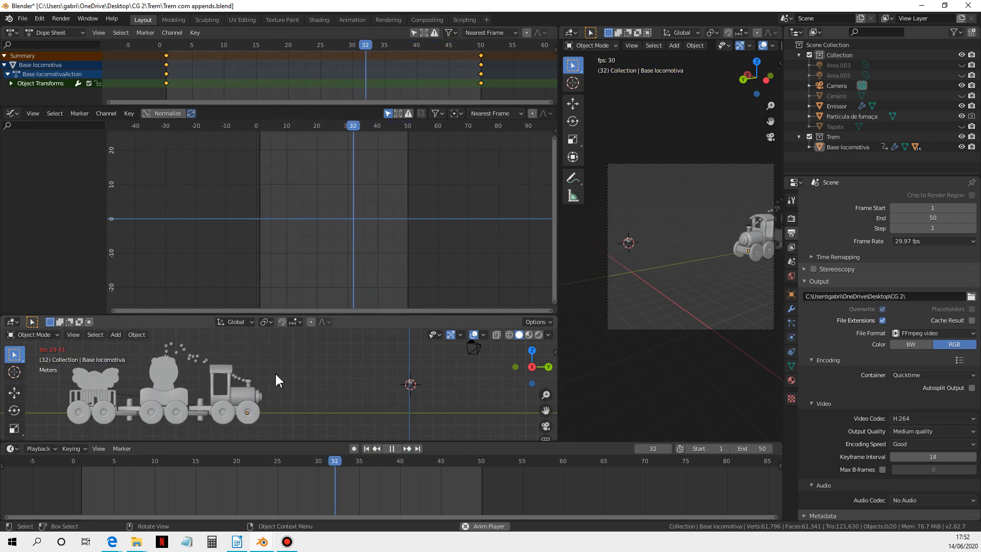
{"action": "key", "text": "space"}
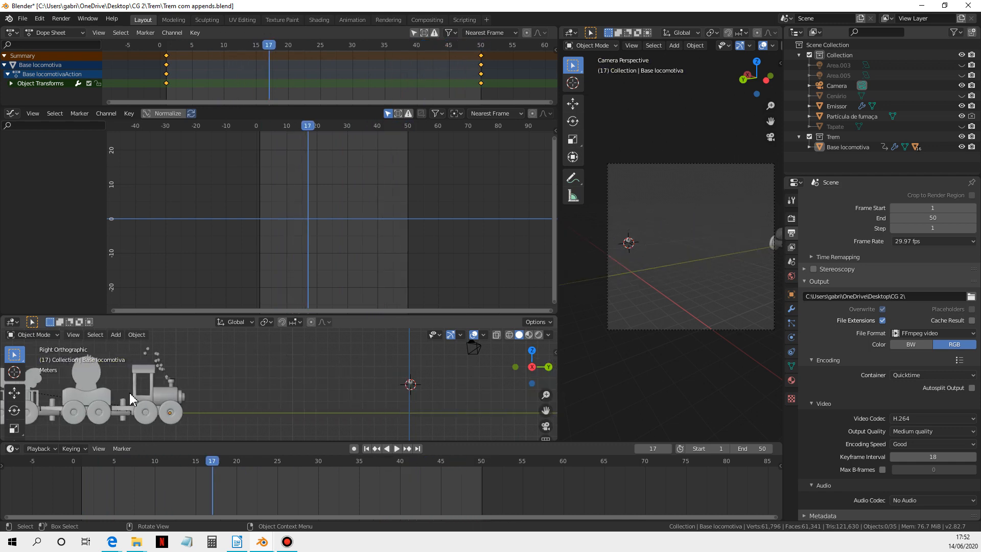
Reselect Base locomotiva, set its outgoing frame 1 handle to about frame 34 and incoming frame 50 handle to about frame 42, and preview the motion
{"action": "left_click", "coordinate": [127, 405]}
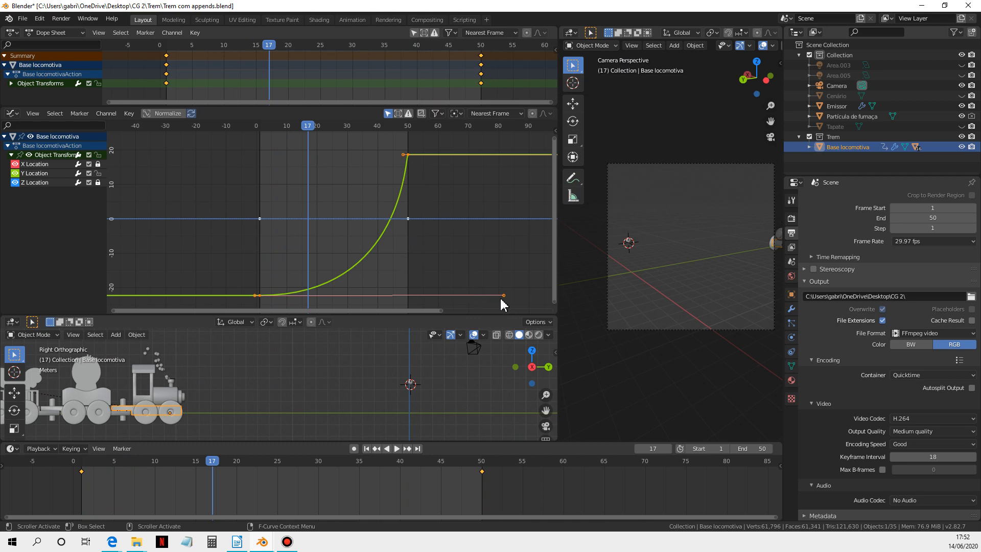
{"action": "key", "text": "g"}
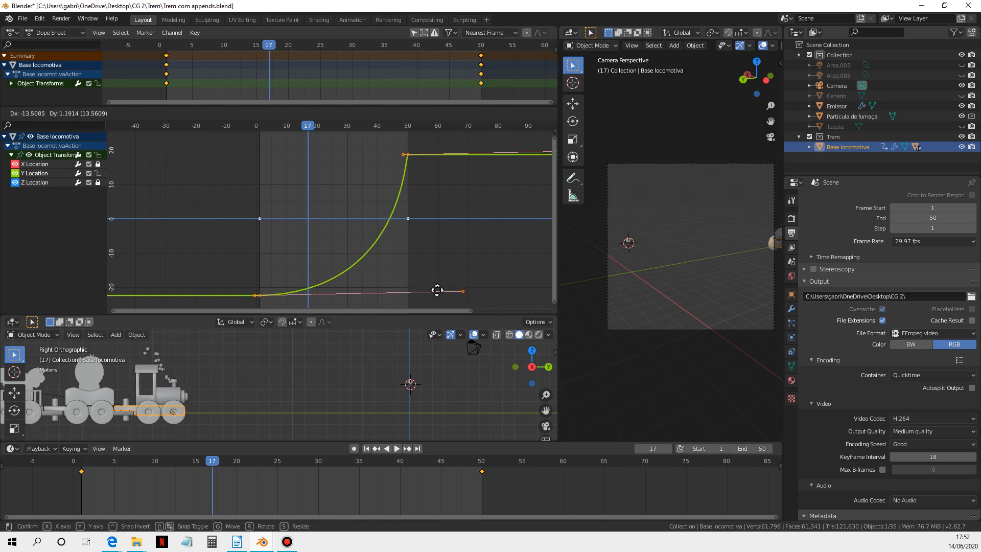
{"action": "left_click_drag", "start_coordinate": [359, 293], "coordinate": [360, 284]}
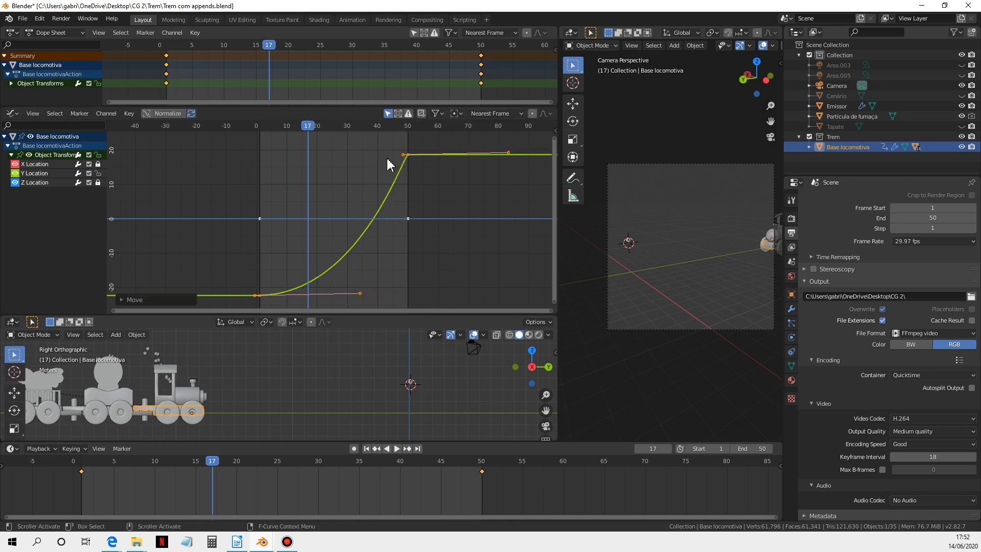
{"action": "left_click_drag", "start_coordinate": [403, 157], "coordinate": [383, 154]}
{"action": "key", "text": "space"}
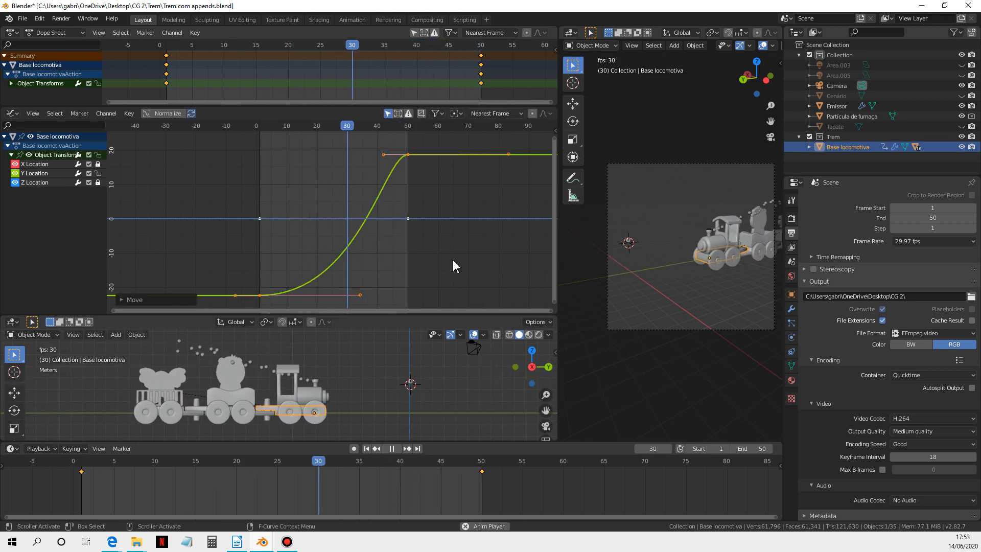
{"action": "key", "text": "space"}
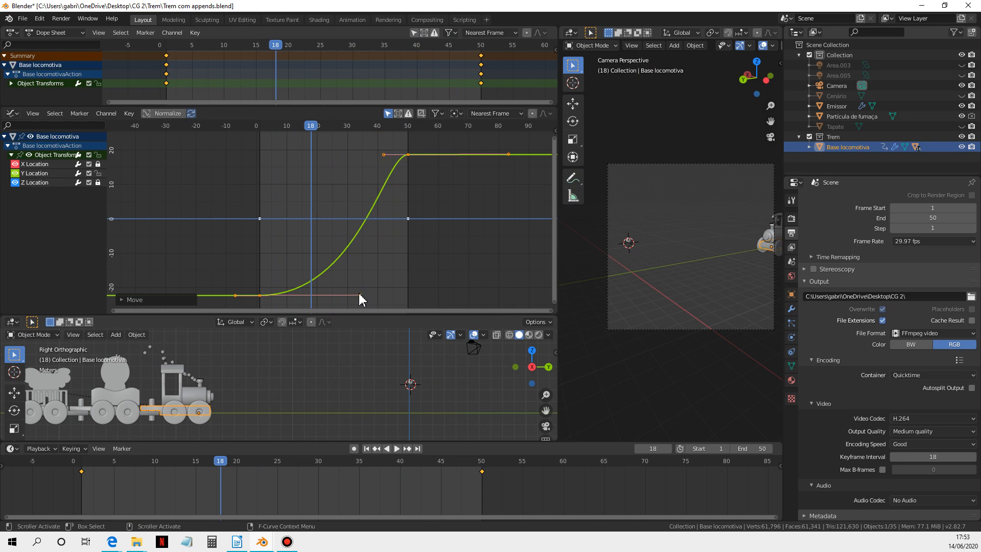
Shorten the frame 1 key's outgoing handle on the Y Location curve to about frame 22 and preview the train's motion
{"action": "left_click_drag", "start_coordinate": [360, 295], "coordinate": [324, 301]}
{"action": "key", "text": "space"}
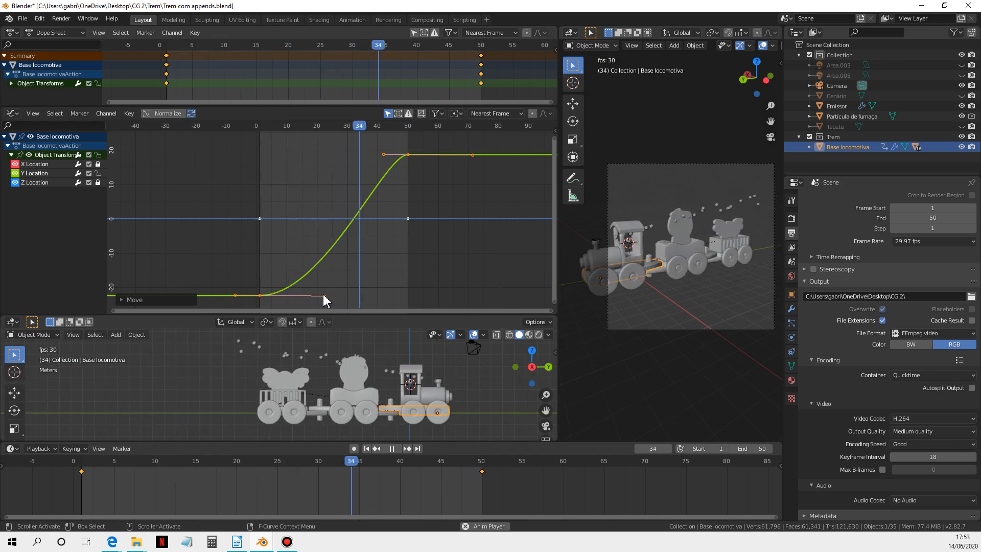
{"action": "key", "text": "space"}
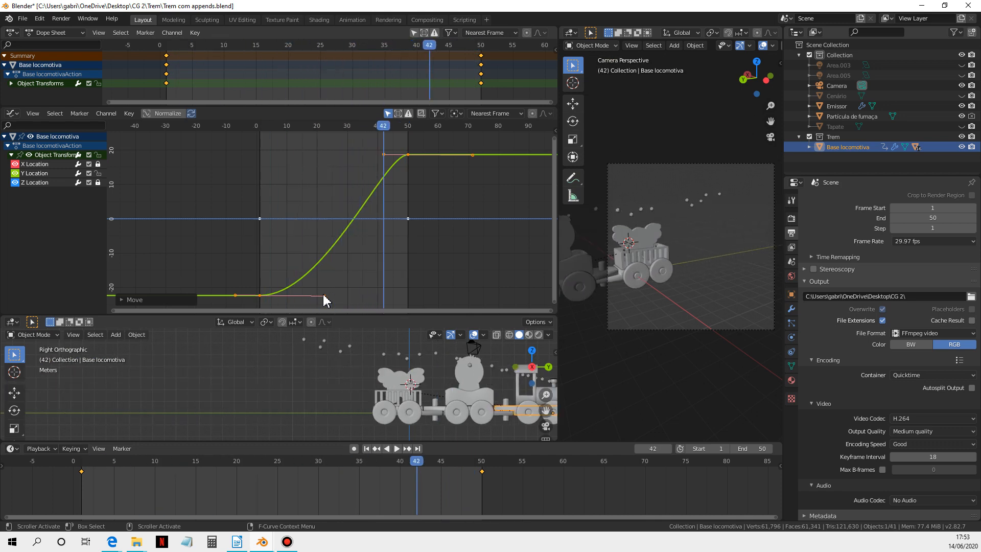